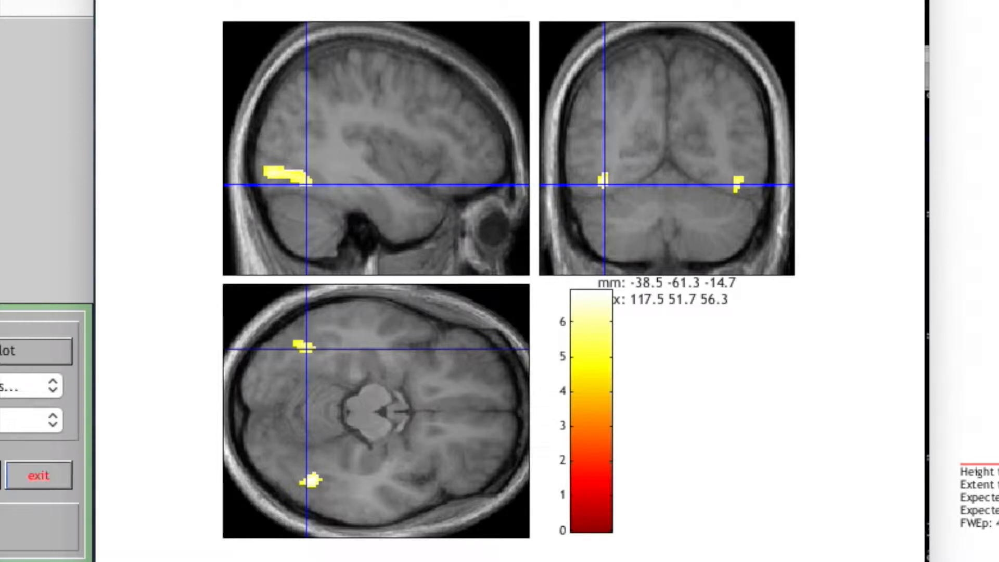
# - Place the crosshair on the right-hemisphere cluster in the axial section and switch the results to the next contrast
pyautogui.click(318, 480)
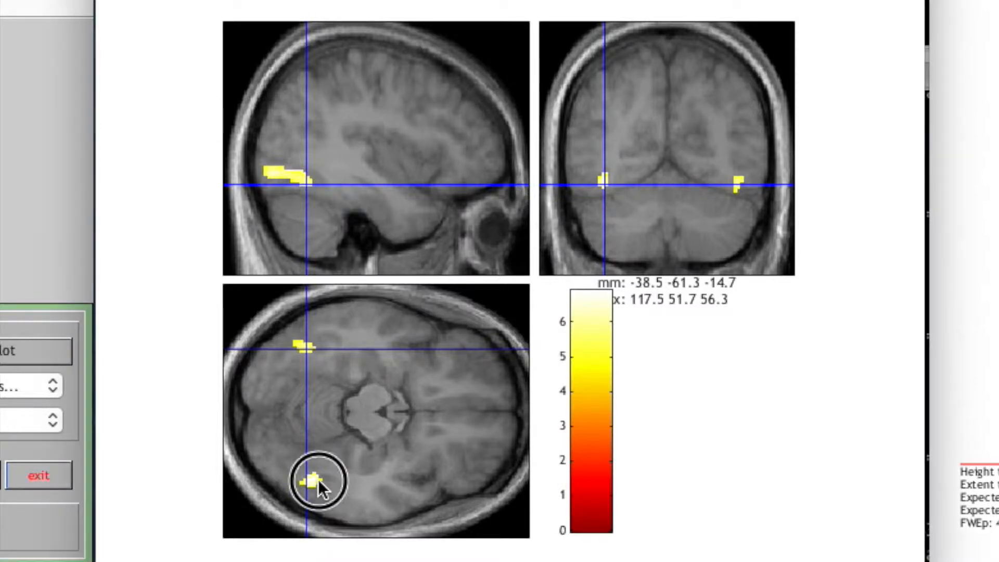
pyautogui.click(114, 295)
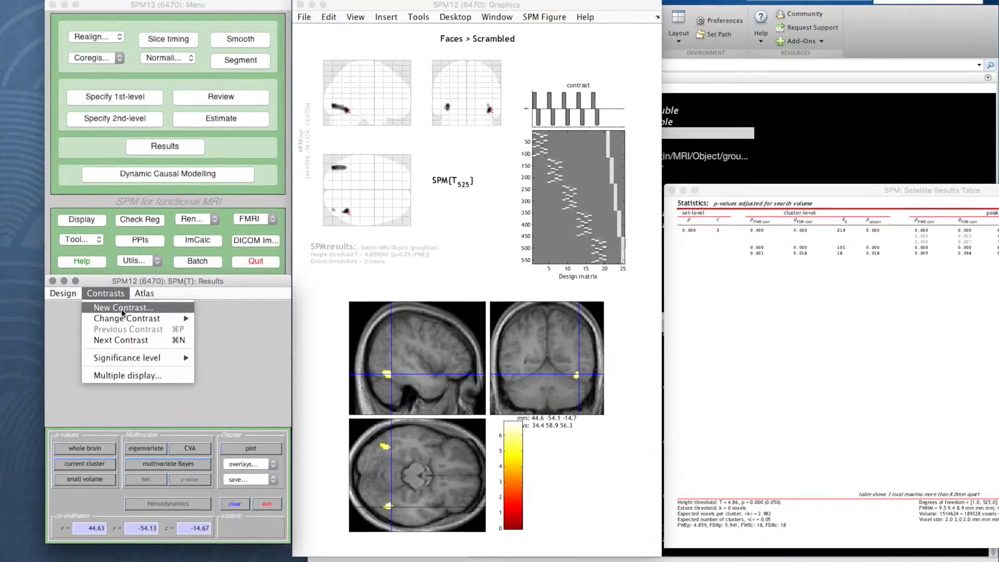
pyautogui.click(128, 342)
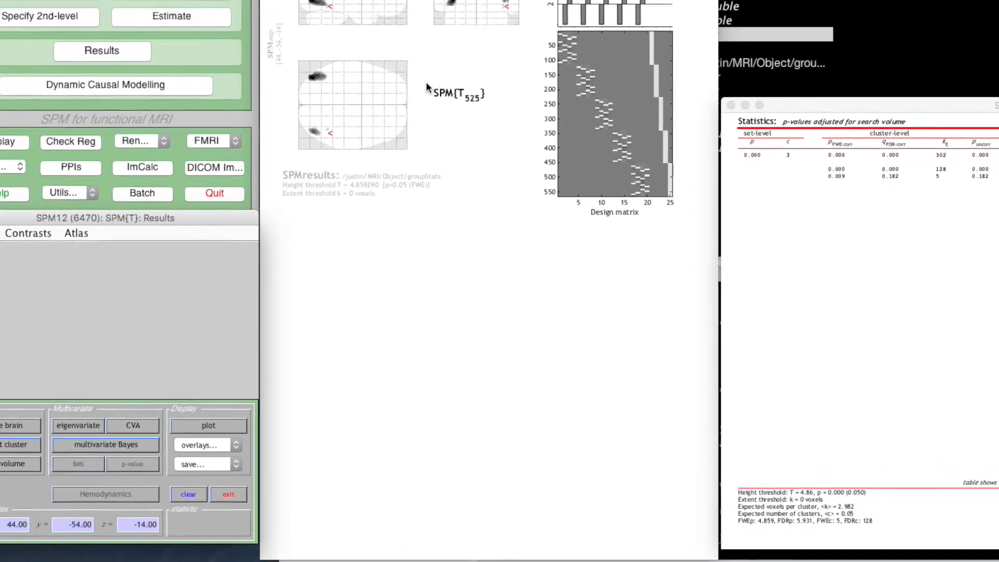
# - Jump the glass-brain cursor to the peak voxel at -38, -80, -6 and overlay the activation on the previous sections
pyautogui.rightClick(369, 94)
pyautogui.click(411, 87)
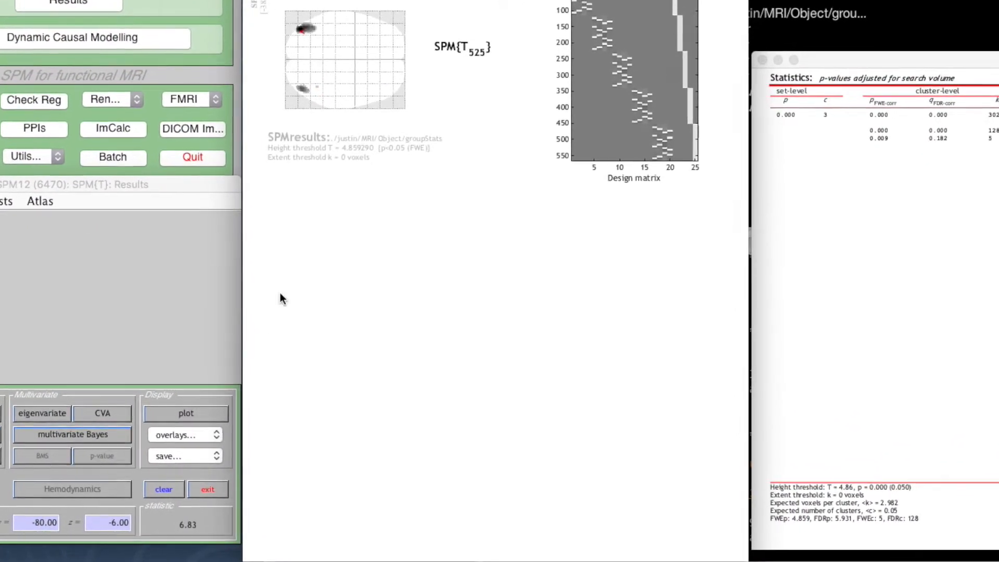
pyautogui.click(208, 437)
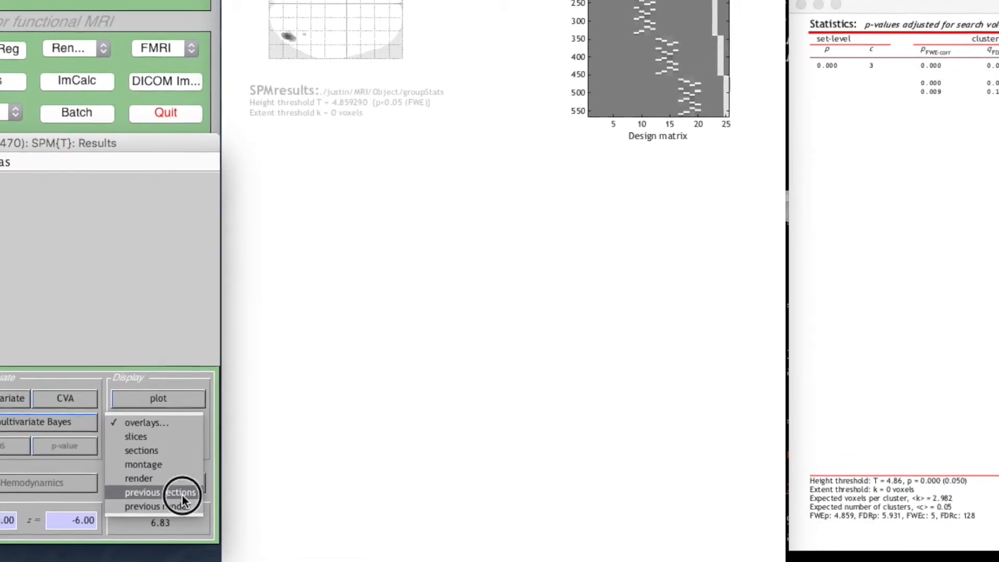
pyautogui.click(182, 493)
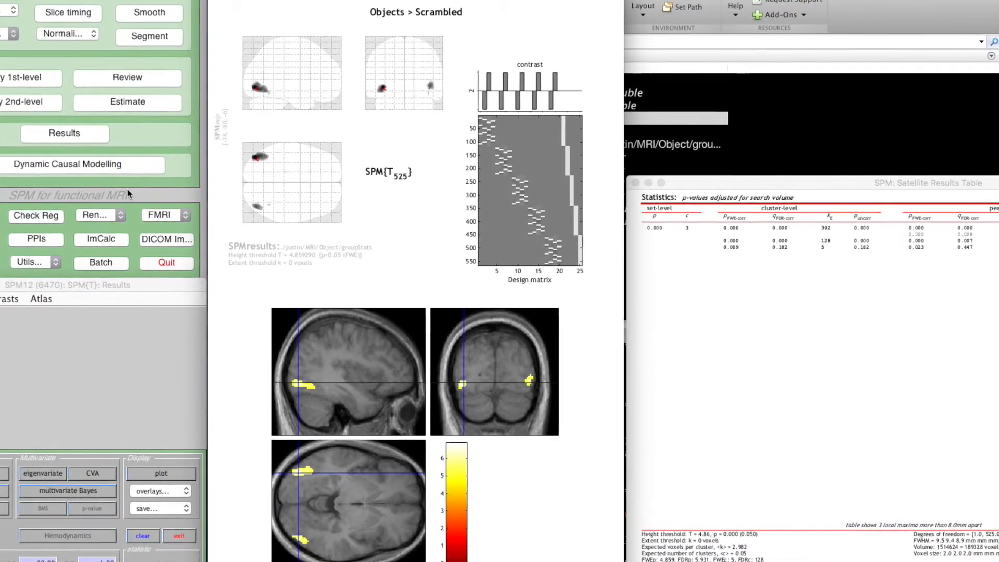
# - Start the Render display and browse to the recent P010/structural folder for the render file
pyautogui.click(122, 213)
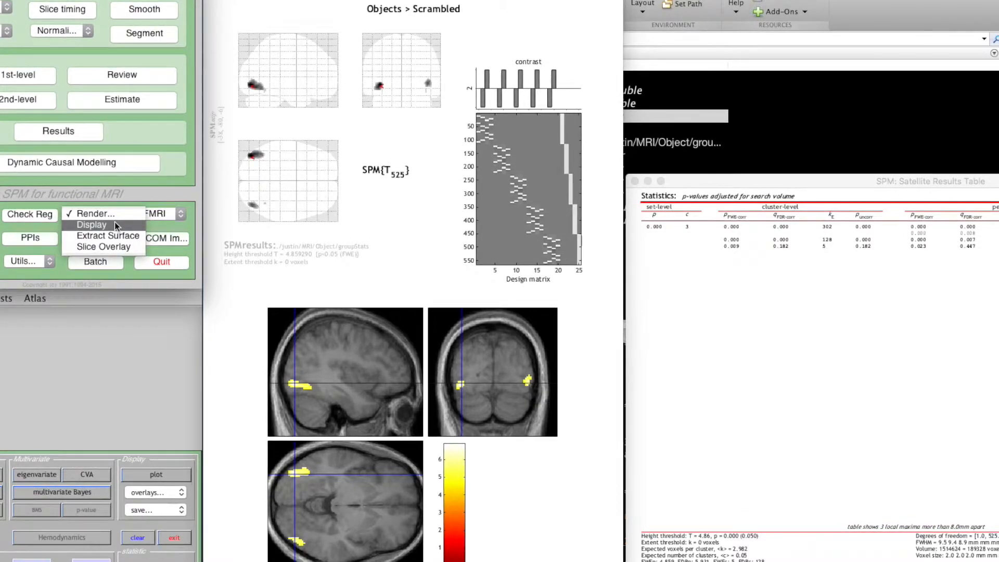
pyautogui.click(115, 222)
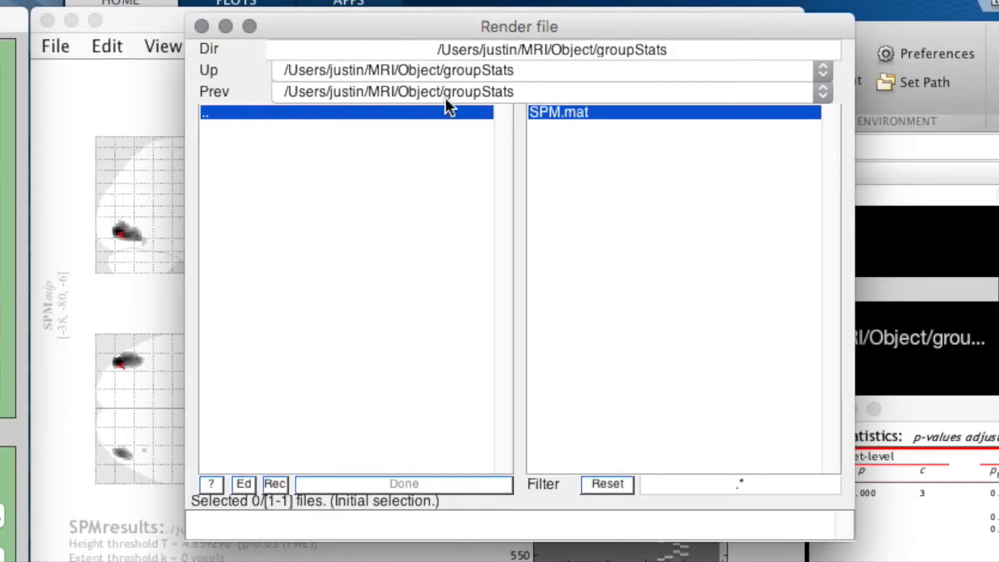
pyautogui.click(446, 90)
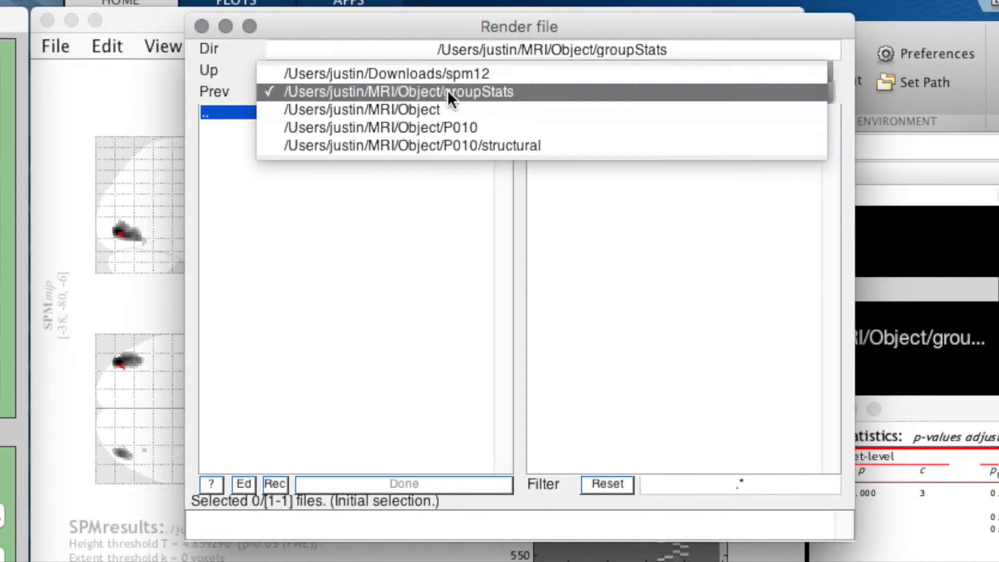
pyautogui.click(453, 141)
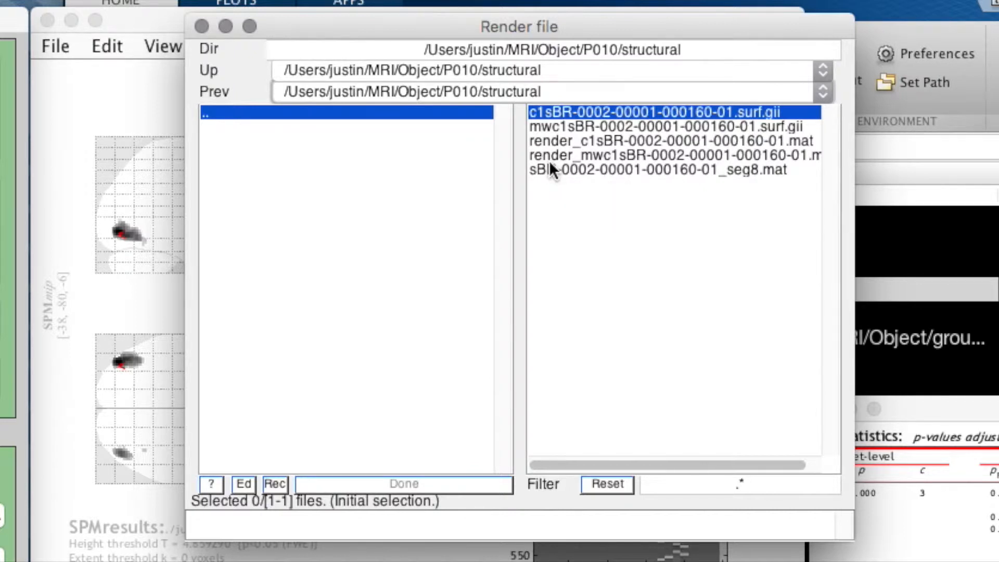
pyautogui.hscroll(1, 660, 155)
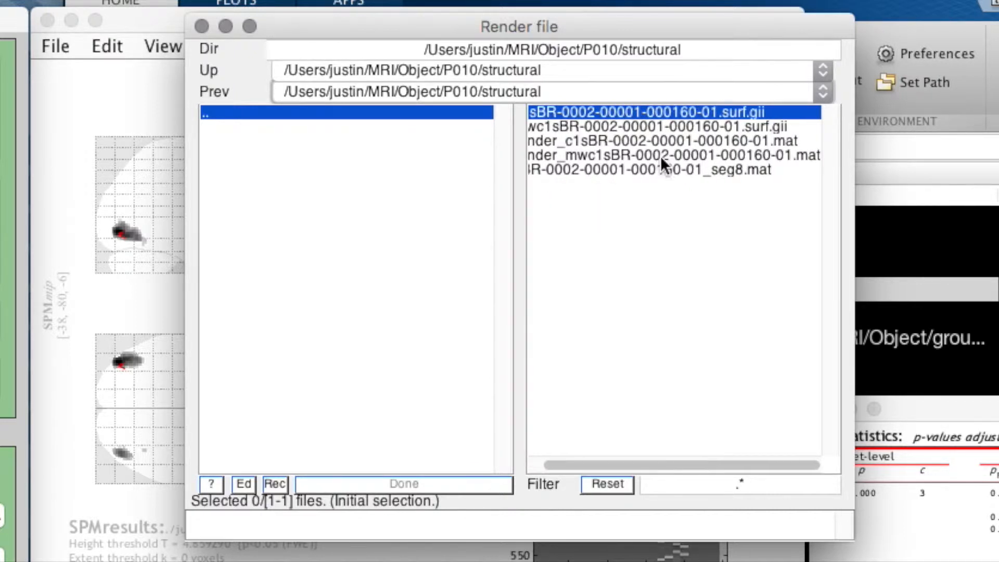
pyautogui.hscroll(-1, 661, 155)
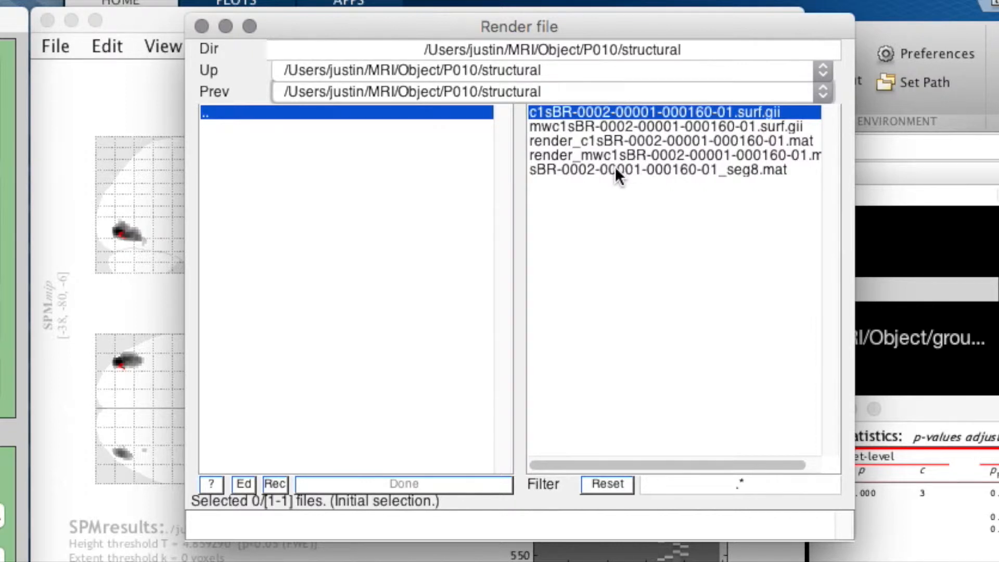
pyautogui.hscroll(2, 616, 170)
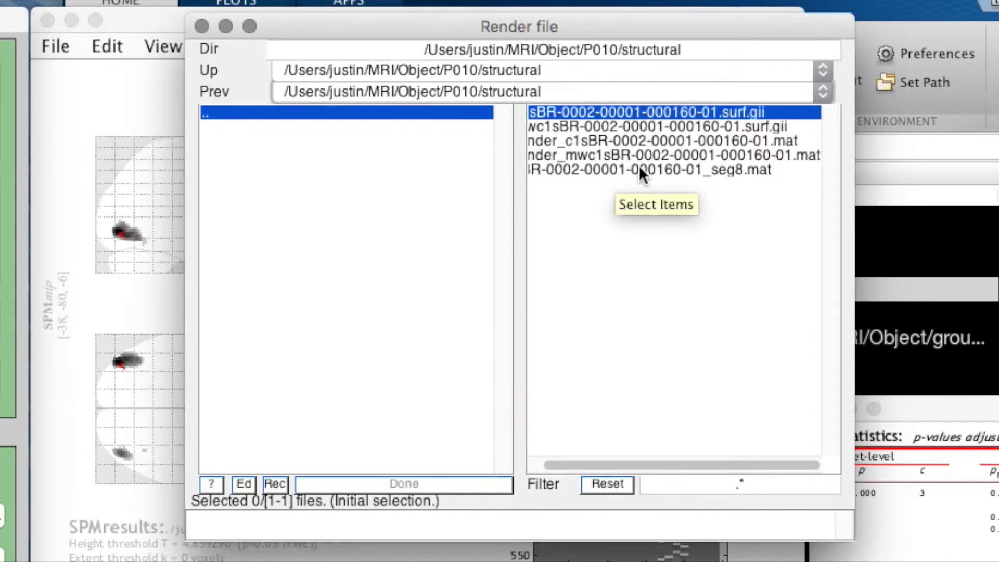
pyautogui.hscroll(-2, 640, 171)
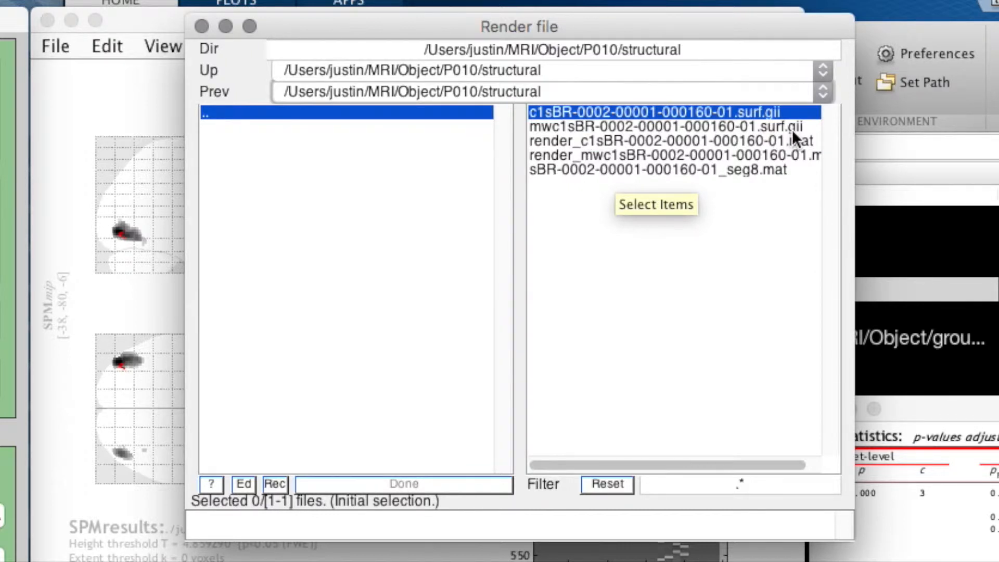
pyautogui.click(640, 130)
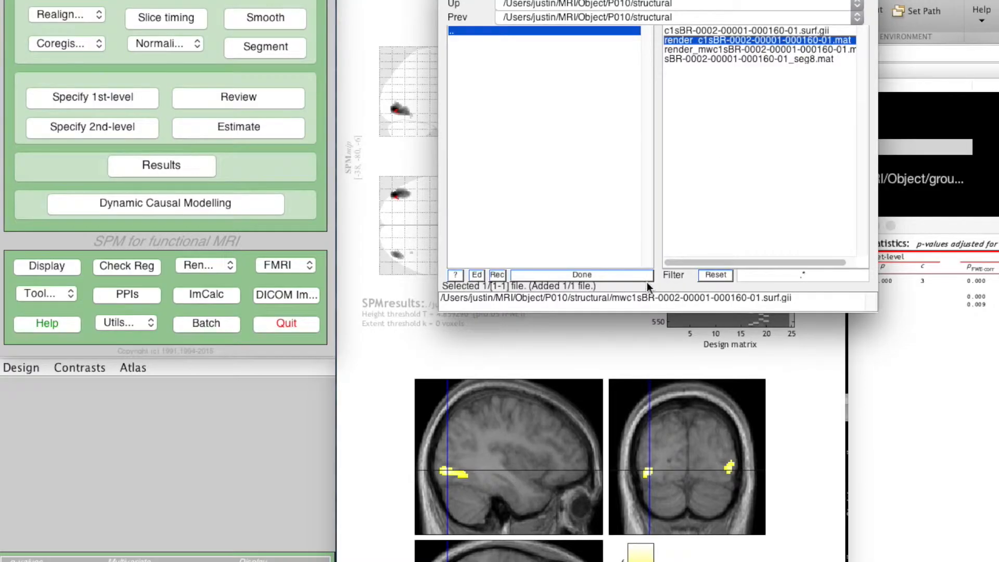
pyautogui.click(622, 273)
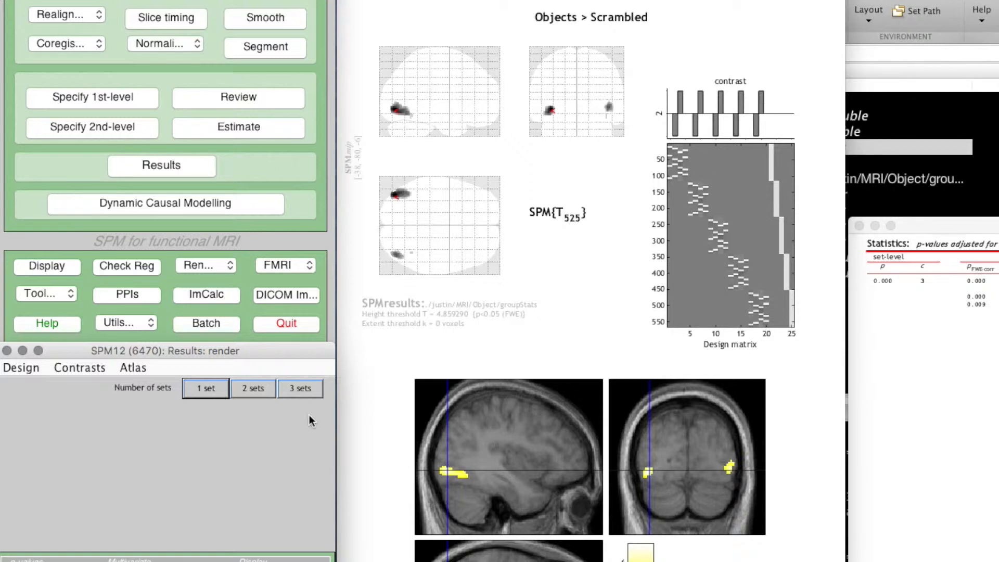
# - Choose 2 sets for the render and use the Faces > Scrambled contrast from the groupStats SPM.mat as the first set
pyautogui.click(256, 390)
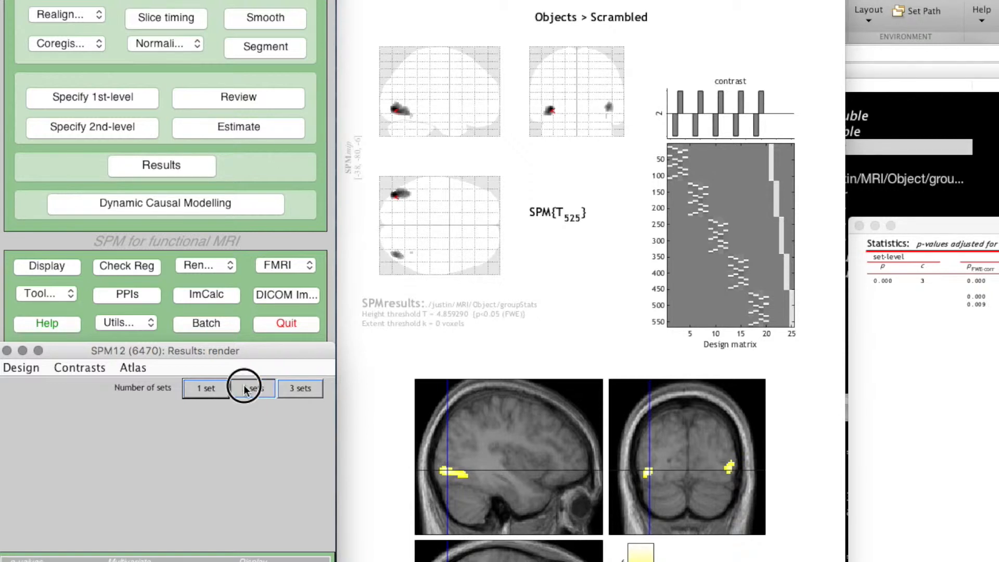
pyautogui.moveTo(558, 0); pyautogui.dragTo(494, 132)
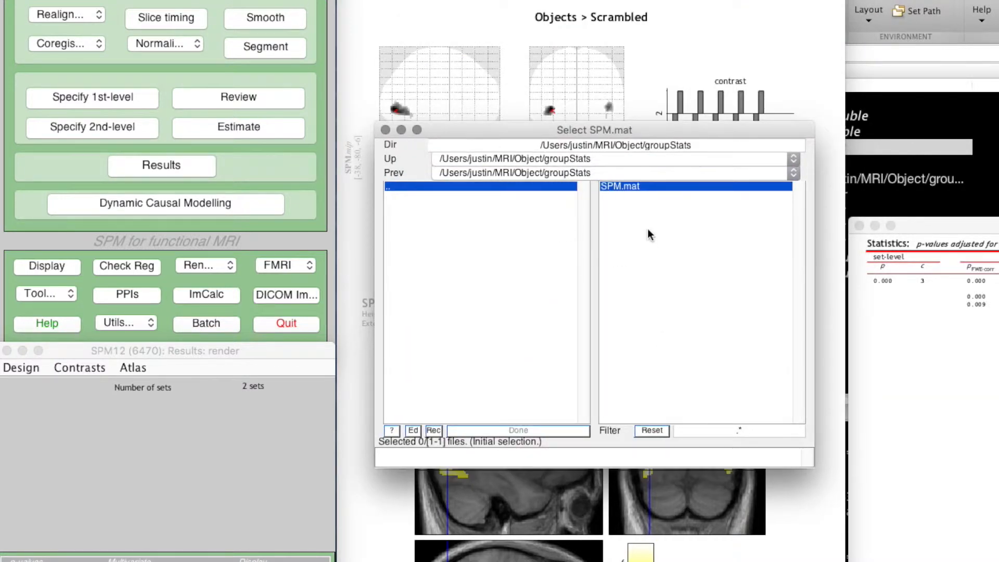
pyautogui.click(627, 187)
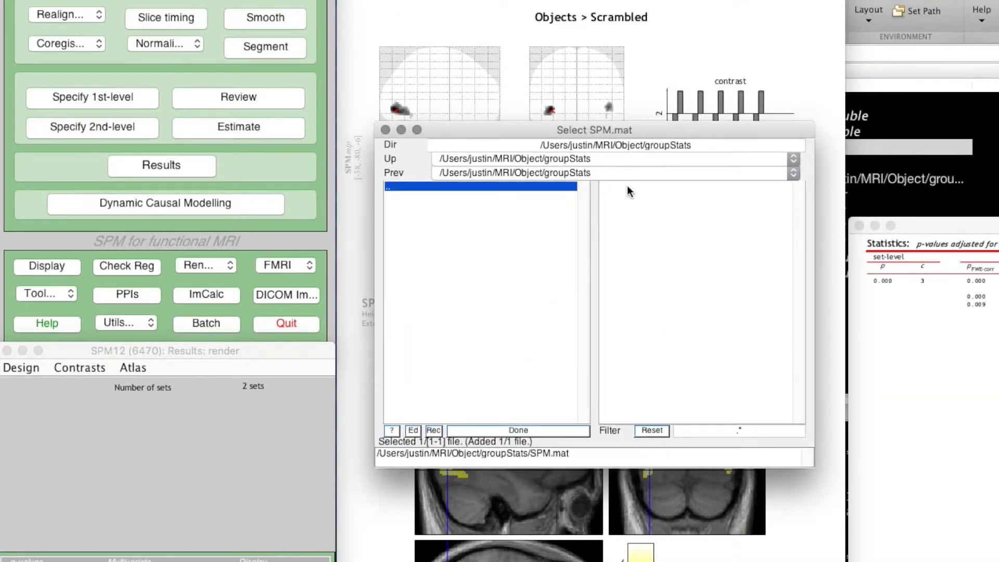
pyautogui.click(554, 430)
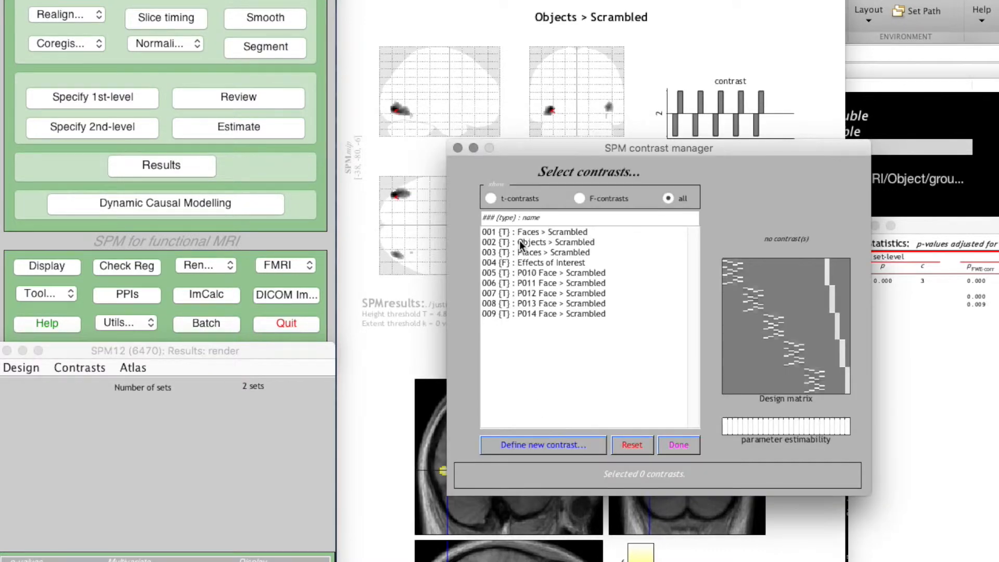
pyautogui.click(524, 233)
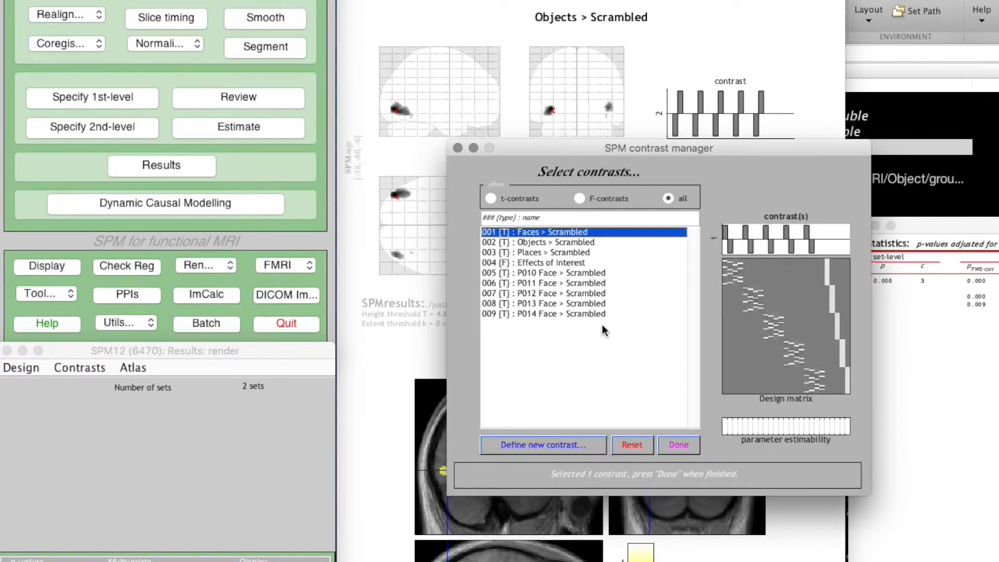
pyautogui.click(678, 445)
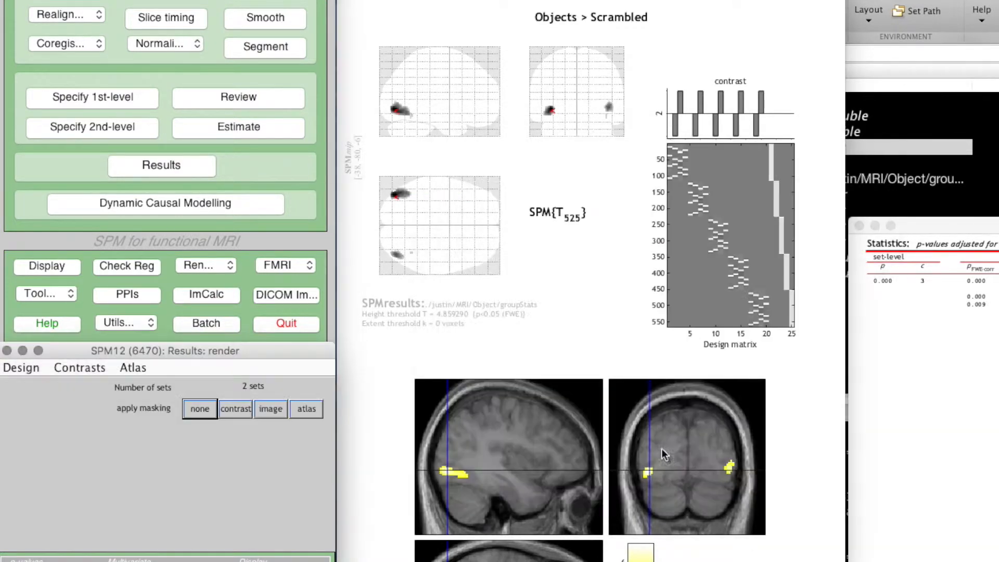
# - Threshold the first set with no masking, FWE correction at p 0.05 and an extent threshold of 0 voxels
pyautogui.click(202, 409)
pyautogui.click(210, 429)
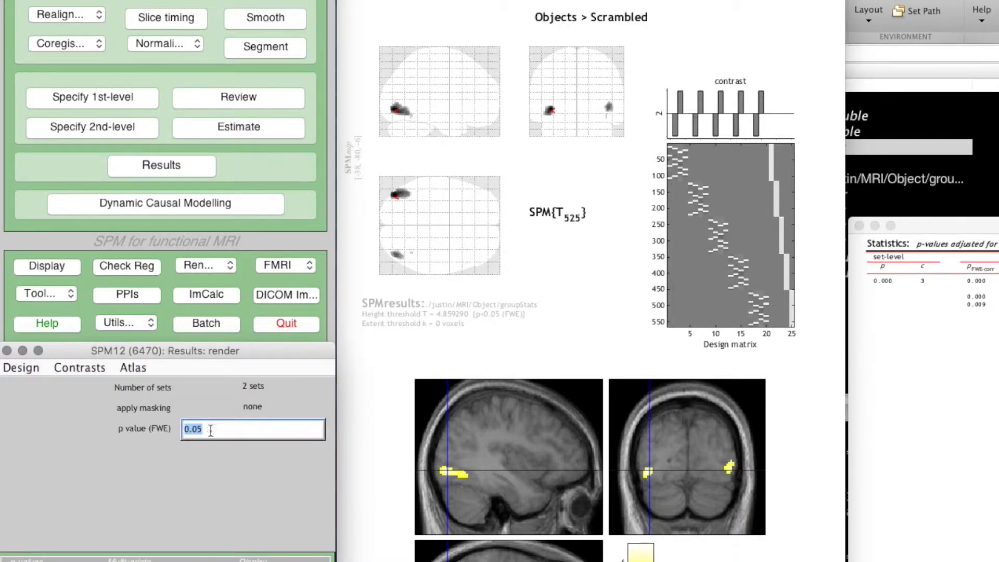
pyautogui.press('Return')
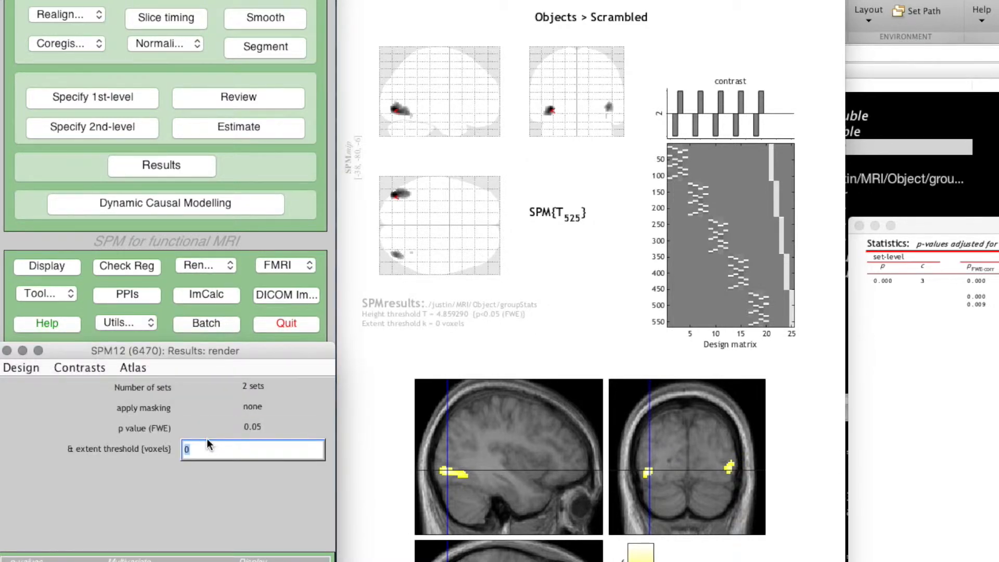
pyautogui.press('Return')
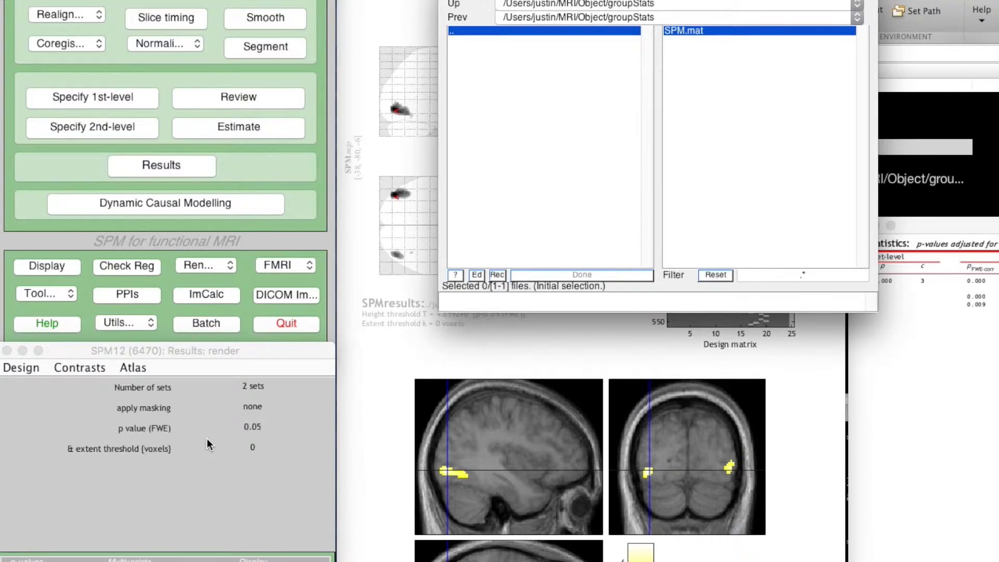
# - Use the Objects > Scrambled contrast from the groupStats SPM.mat as the second set
pyautogui.click(699, 33)
pyautogui.click(590, 275)
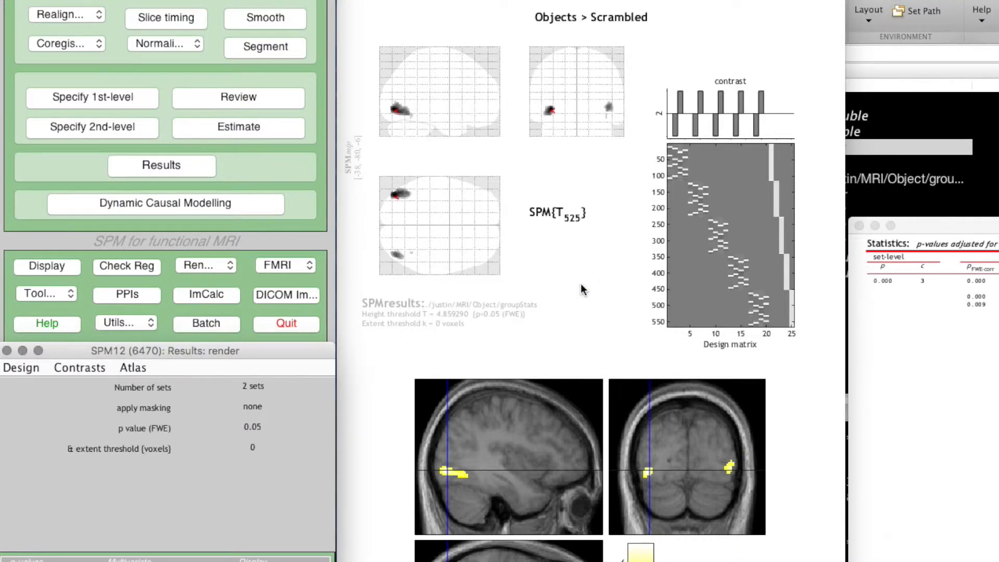
pyautogui.click(544, 243)
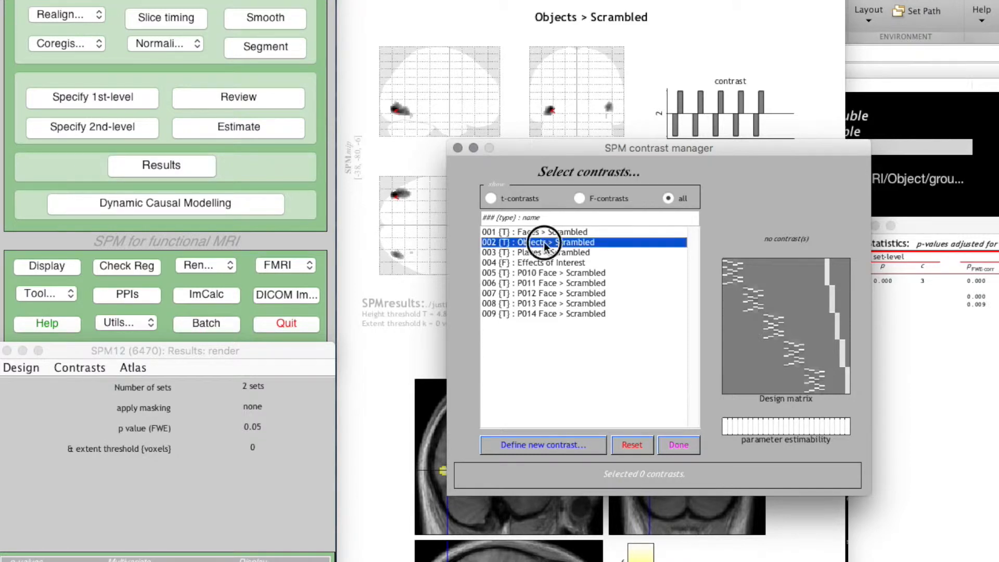
pyautogui.click(678, 445)
# - Threshold the second set with no masking, FWE p 0.05 and 0 voxels extent, and render both sets in RGB colours
pyautogui.click(197, 470)
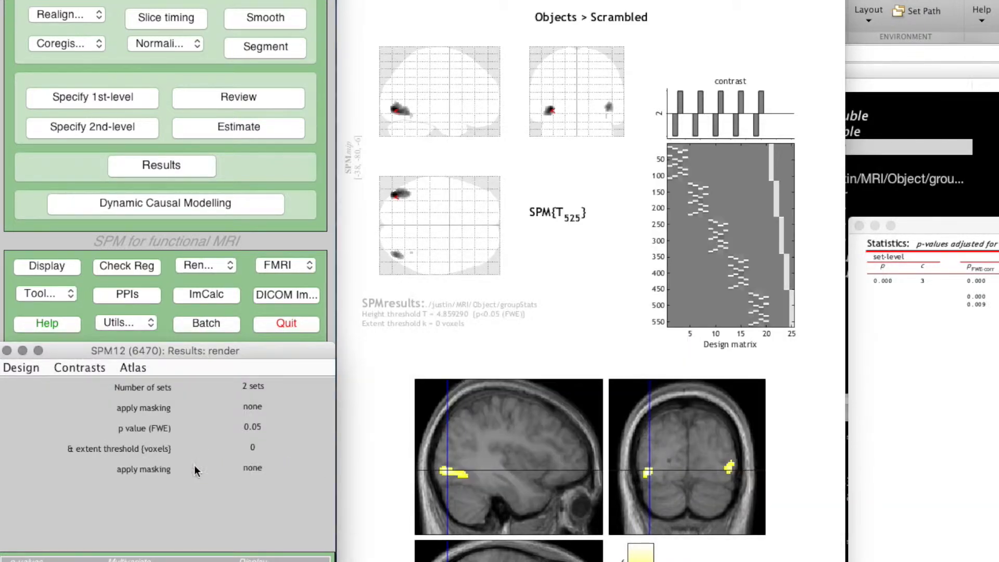
pyautogui.click(217, 492)
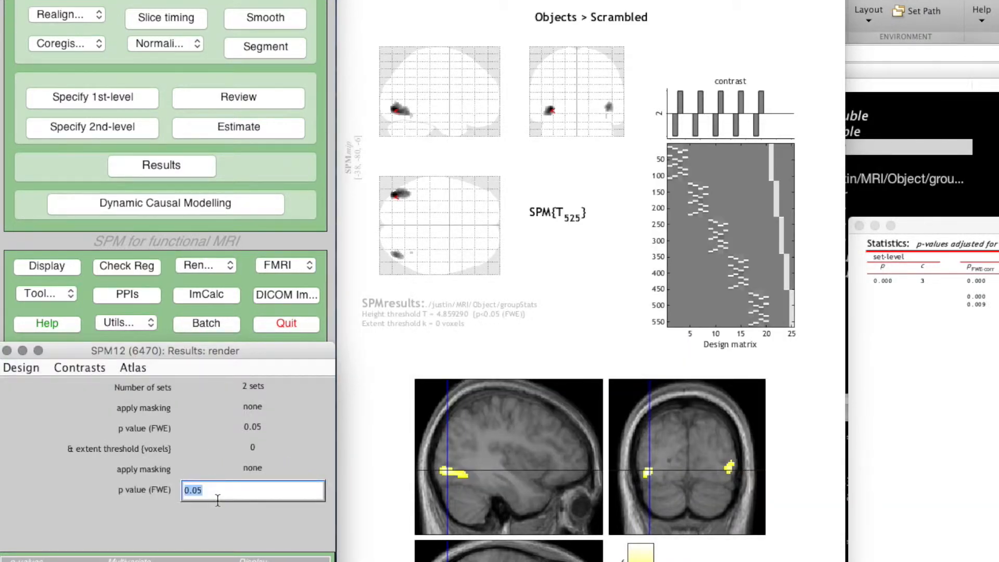
pyautogui.press('Return')
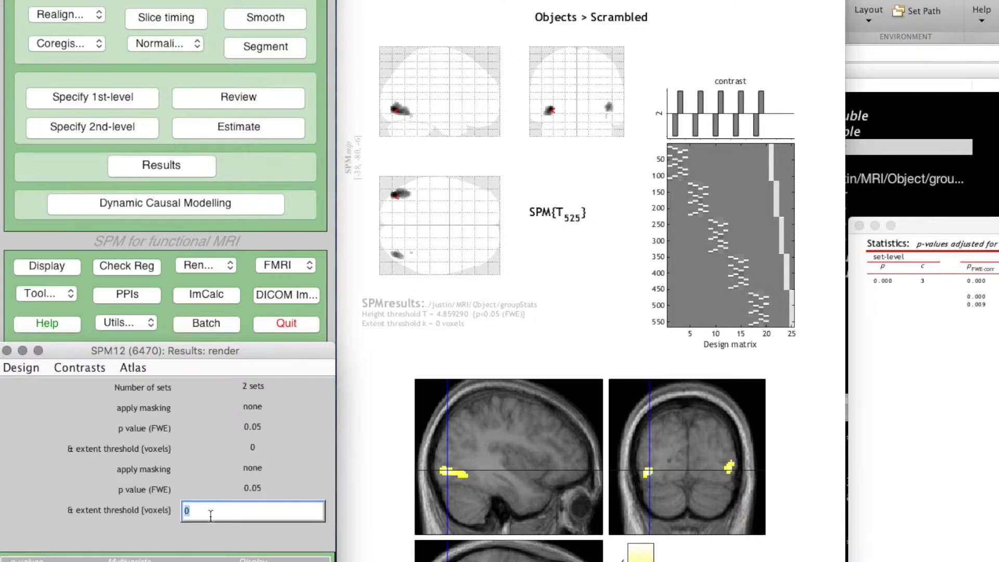
pyautogui.press('Return')
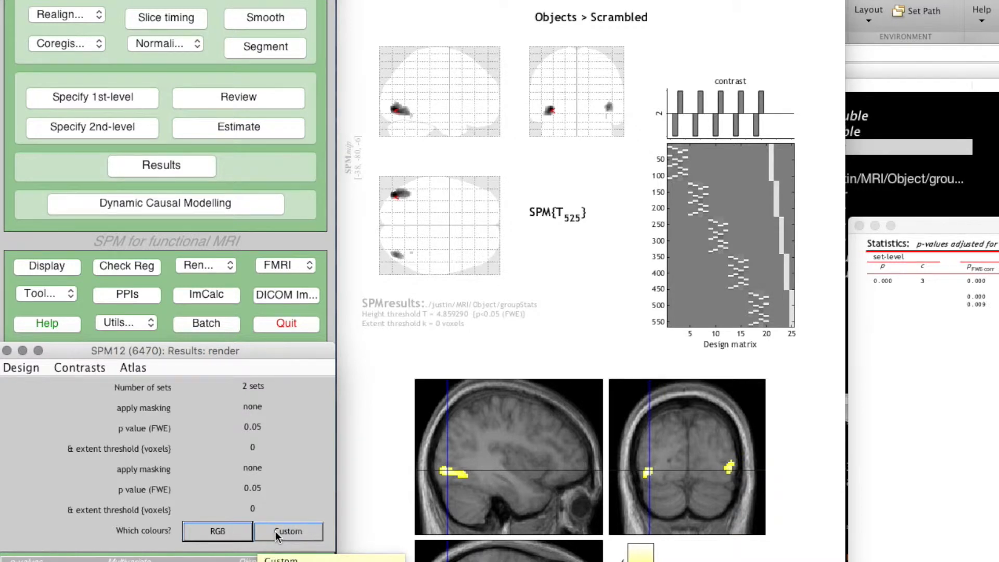
pyautogui.click(223, 529)
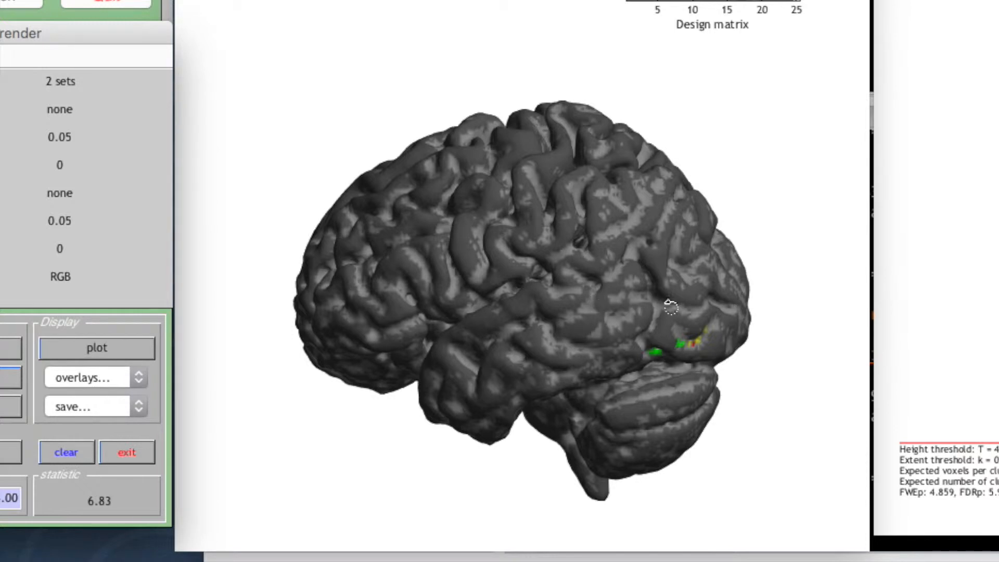
# - Rotate the rendered brain to examine the coloured activations on both hemispheres and from behind
pyautogui.moveTo(676, 320); pyautogui.dragTo(461, 328)
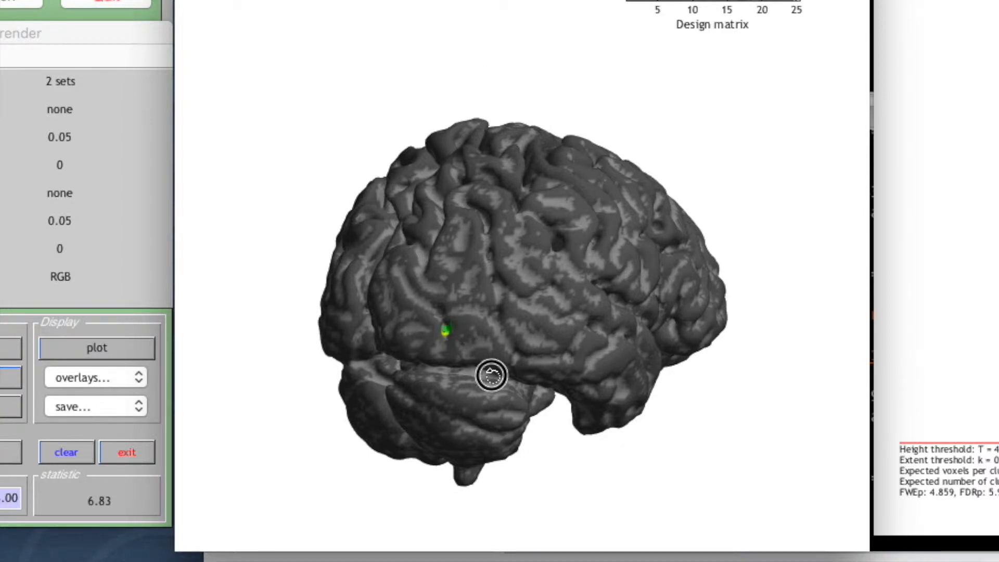
pyautogui.moveTo(492, 375)
pyautogui.mouseDown()
pyautogui.moveTo(483, 314)
pyautogui.moveTo(428, 326)
pyautogui.moveTo(395, 316)
pyautogui.moveTo(385, 259)
pyautogui.moveTo(473, 370)
pyautogui.mouseUp()
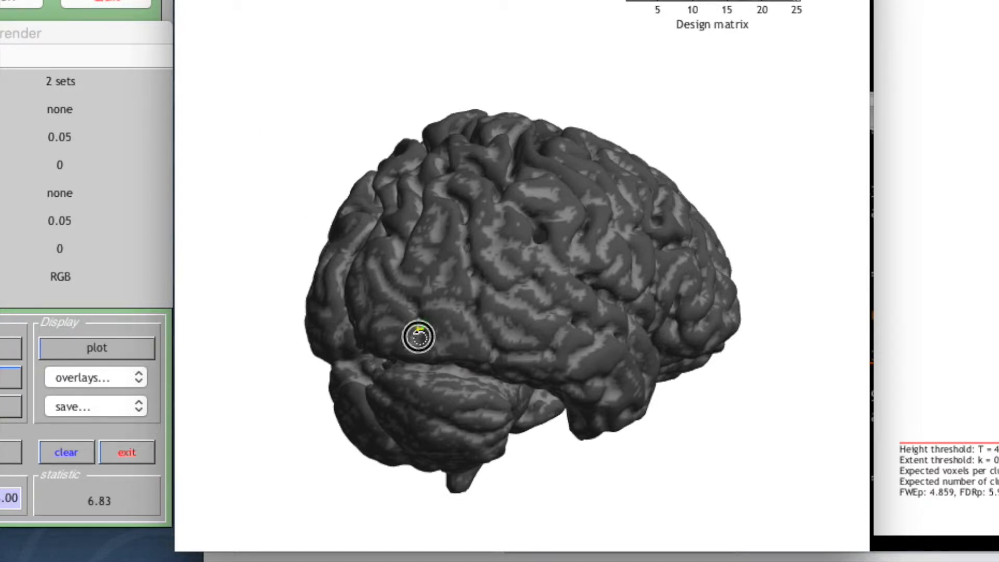
pyautogui.moveTo(417, 335); pyautogui.dragTo(616, 319)
pyautogui.moveTo(510, 327)
pyautogui.mouseDown()
pyautogui.moveTo(598, 326)
pyautogui.moveTo(596, 351)
pyautogui.moveTo(560, 305)
pyautogui.moveTo(522, 310)
pyautogui.moveTo(505, 334)
pyautogui.moveTo(511, 313)
pyautogui.moveTo(515, 319)
pyautogui.mouseUp()
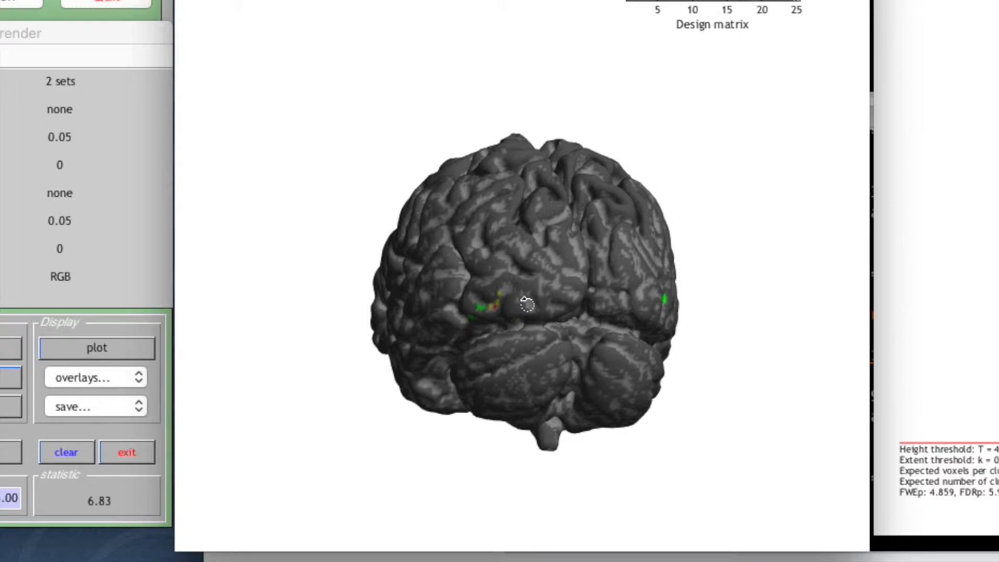
# - Examine the file formats offered for saving the rendered brain figure, without saving it, and turn the brain to view its activations
pyautogui.moveTo(533, 301); pyautogui.dragTo(497, 289)
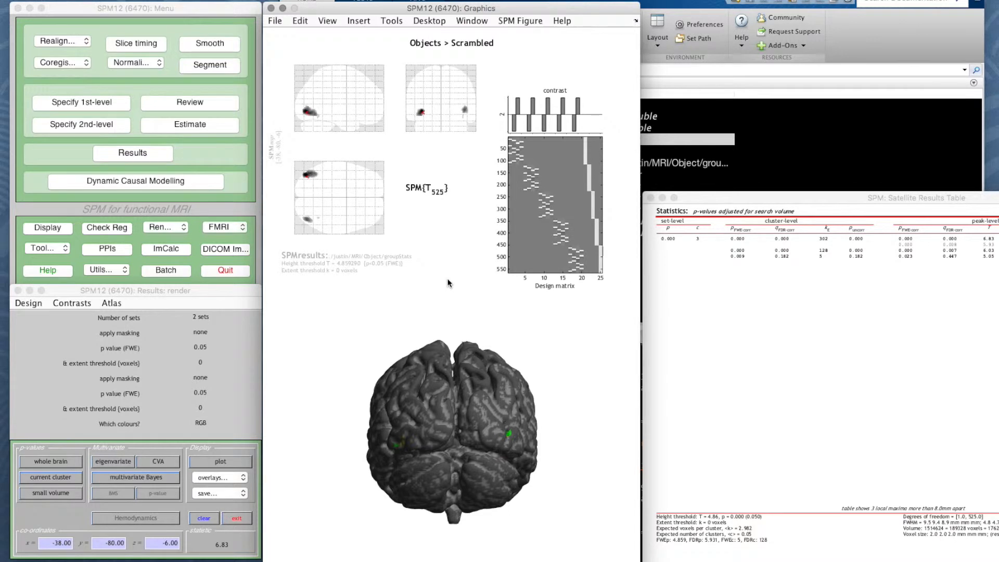
pyautogui.click(521, 22)
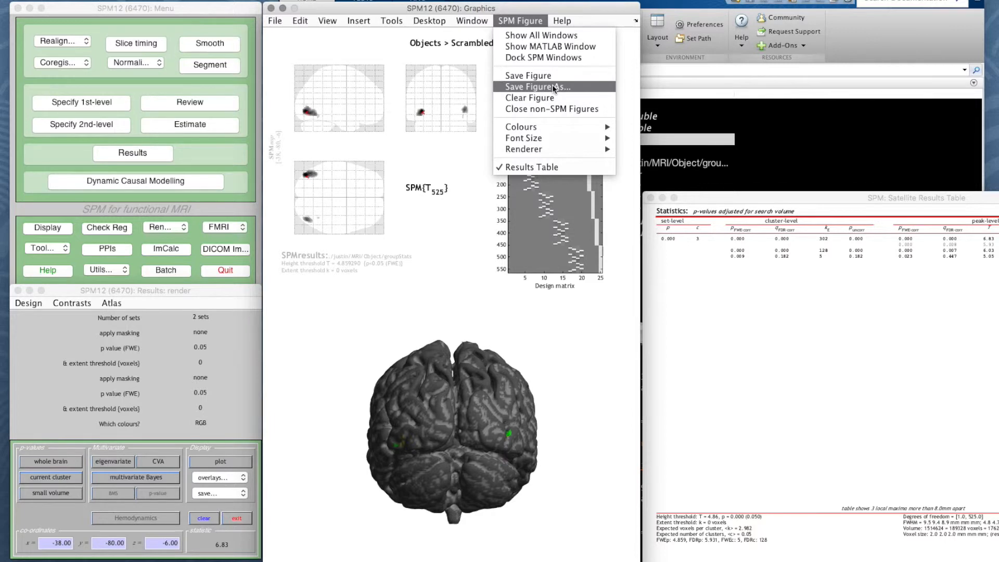
pyautogui.click(554, 89)
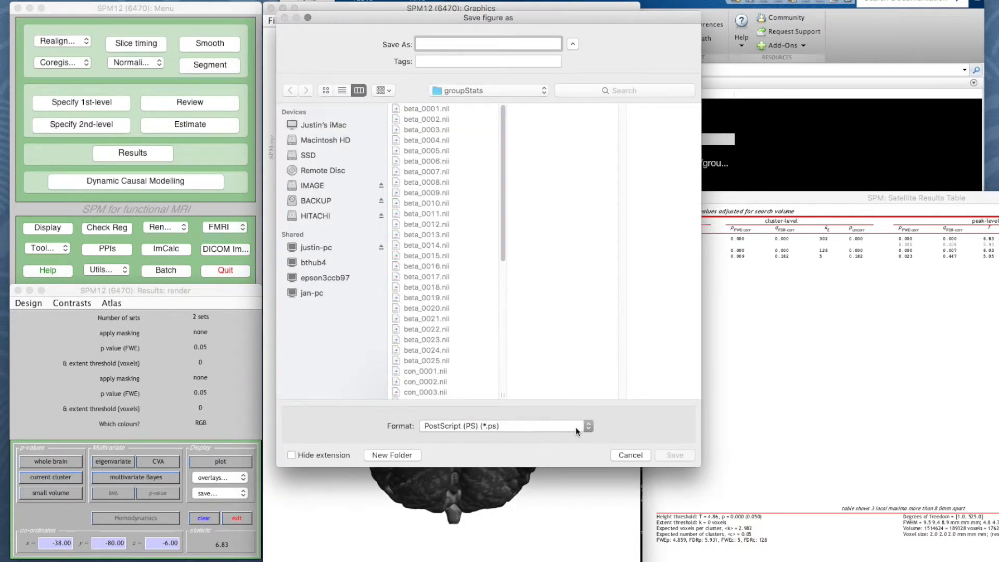
pyautogui.click(564, 427)
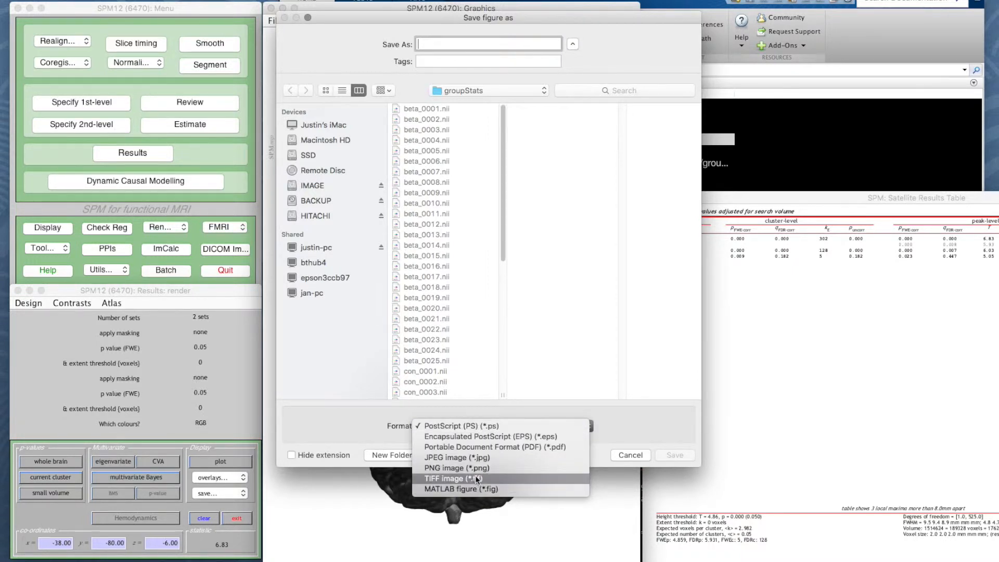
pyautogui.click(642, 433)
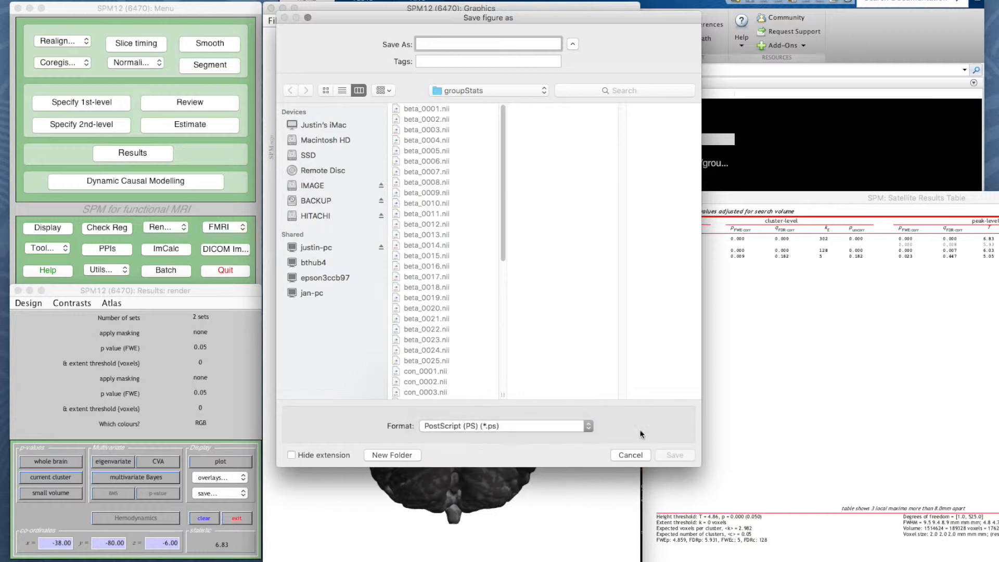
pyautogui.click(630, 455)
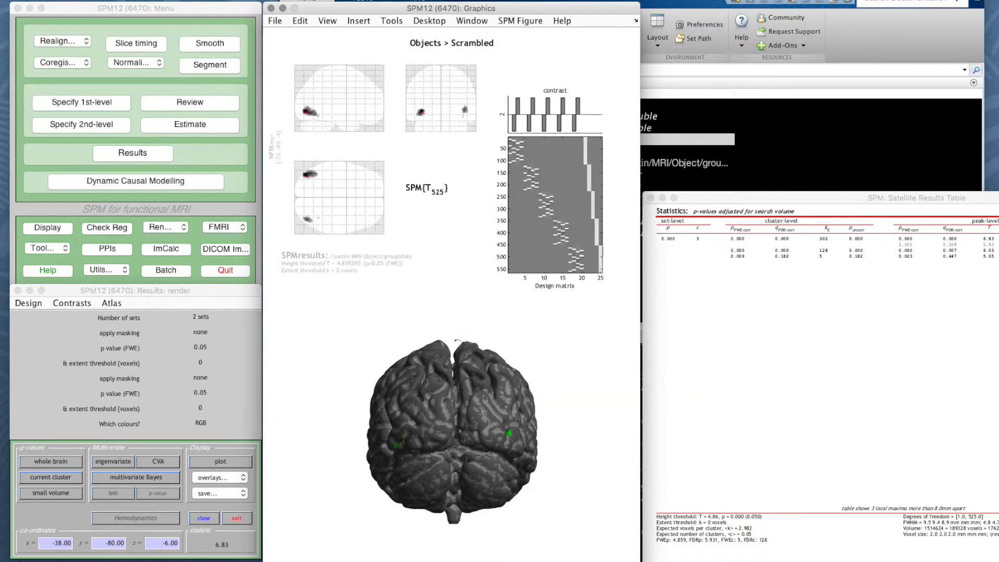
pyautogui.moveTo(485, 426); pyautogui.dragTo(431, 415)
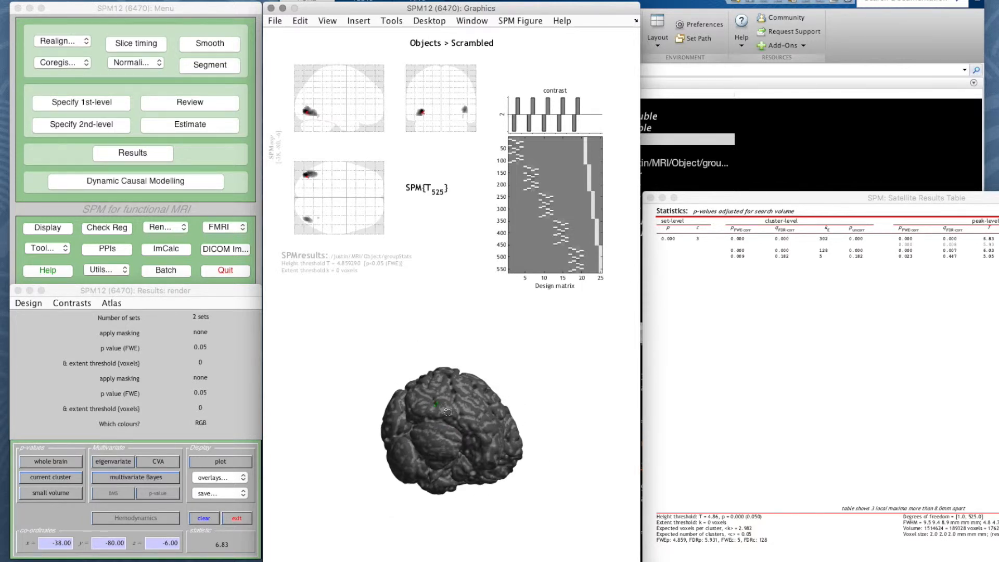
pyautogui.click(185, 229)
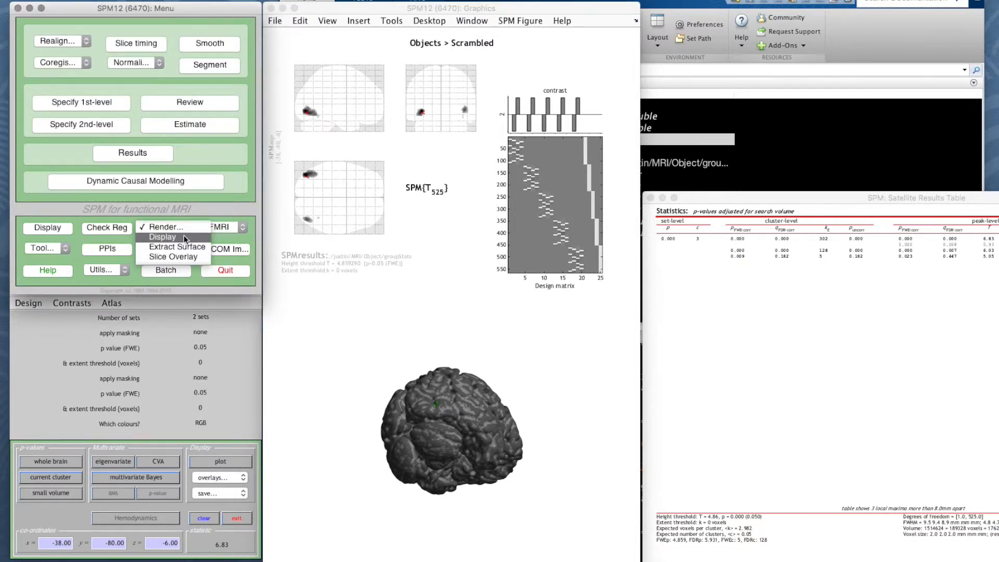
pyautogui.click(183, 237)
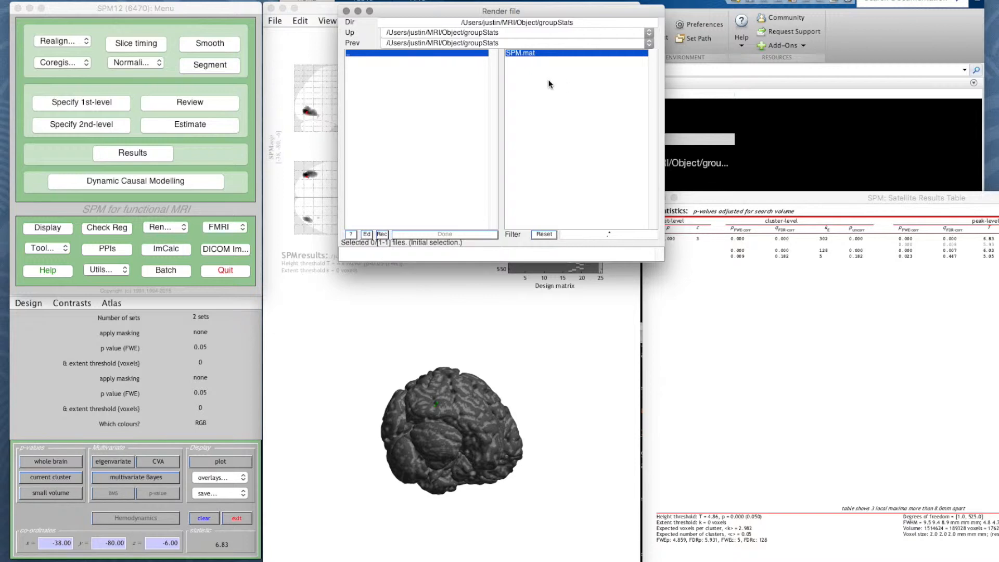
pyautogui.click(487, 43)
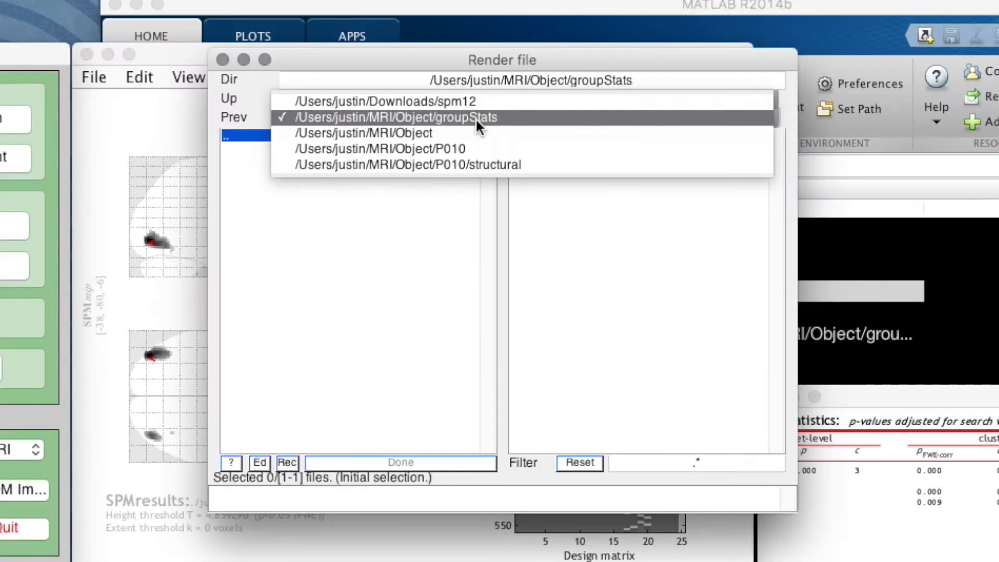
pyautogui.click(492, 165)
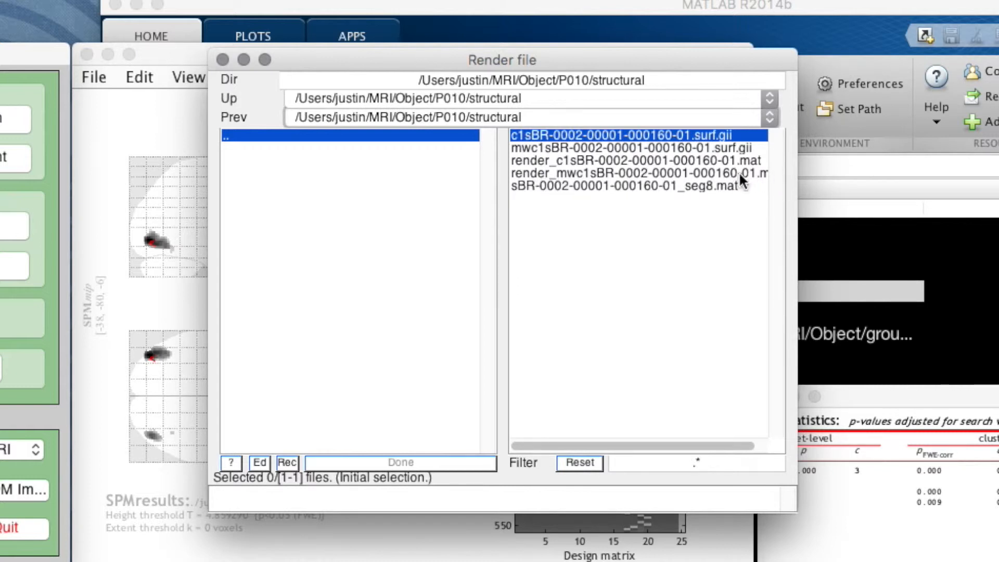
pyautogui.click(689, 170)
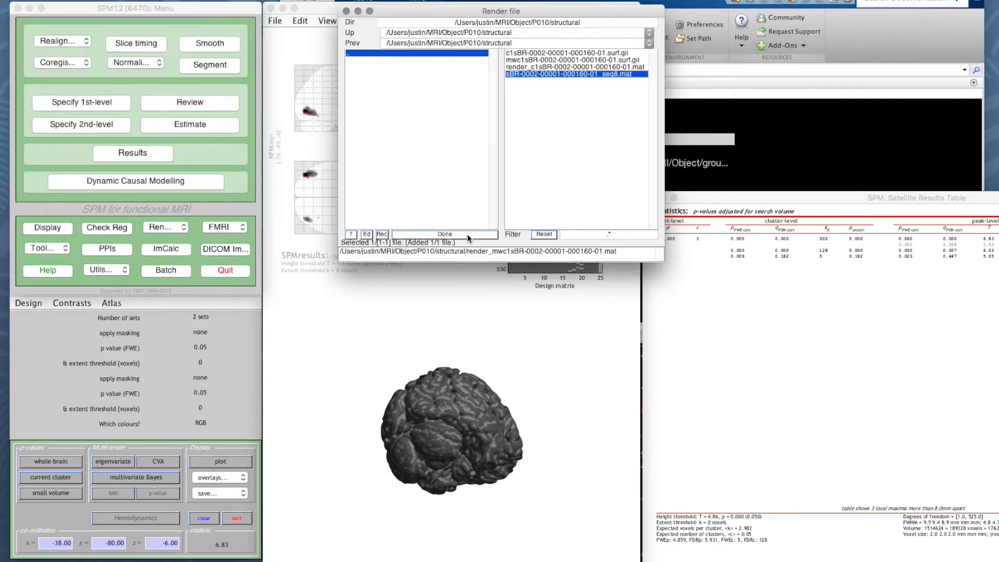
pyautogui.click(468, 238)
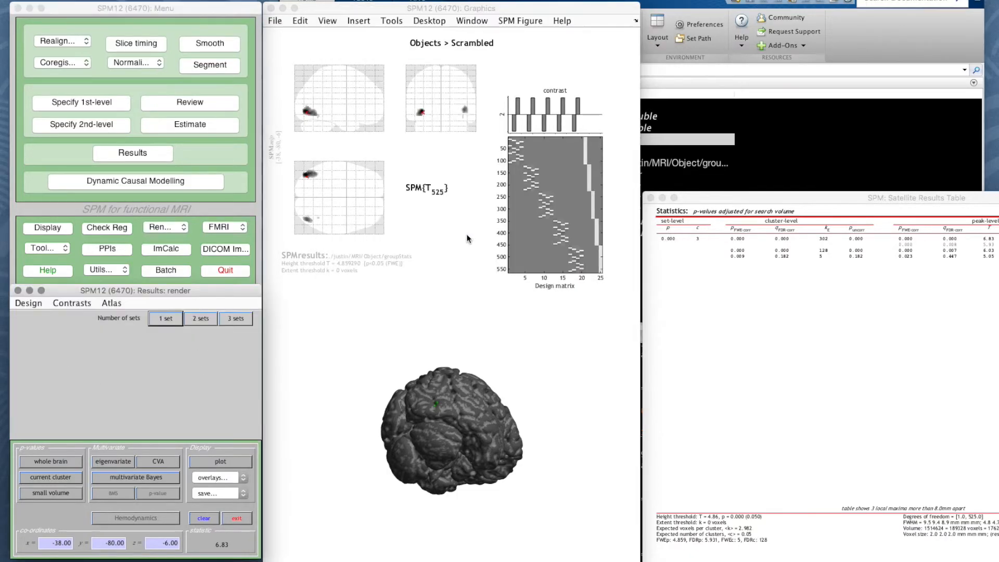
# - Render 2 sets, using the Faces > Scrambled contrast from the groupStats SPM.mat as the first
pyautogui.click(204, 320)
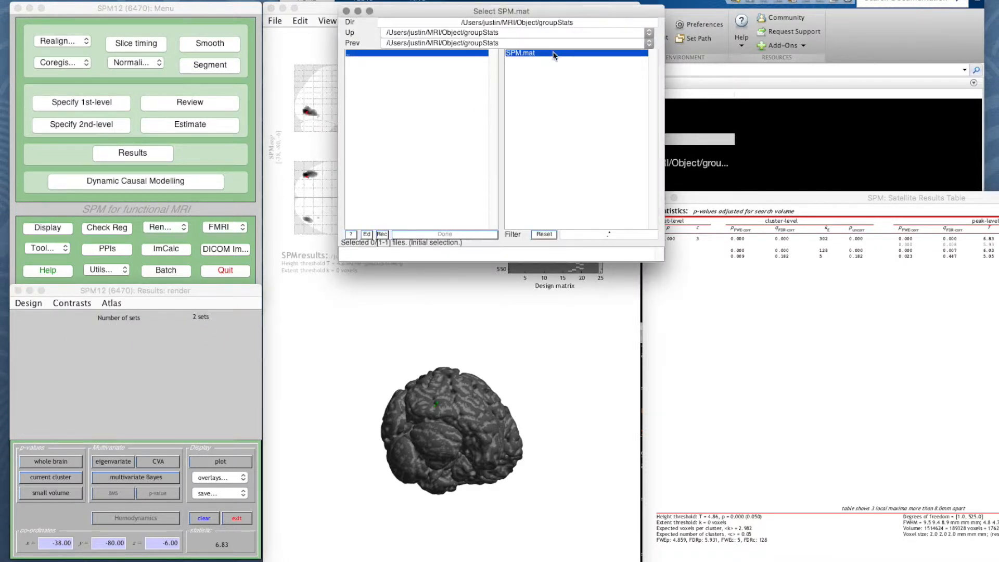
pyautogui.click(551, 52)
pyautogui.click(476, 236)
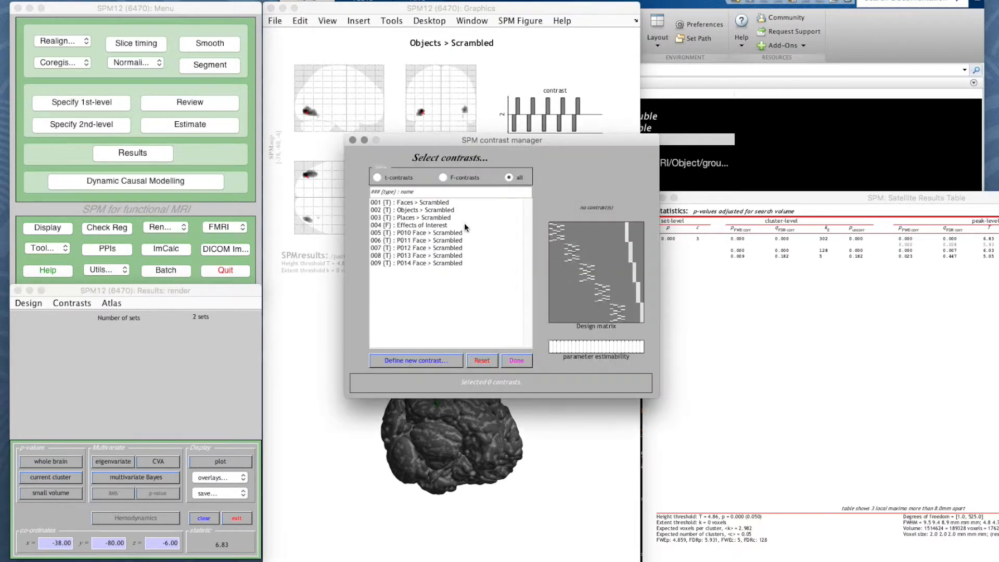
pyautogui.click(429, 202)
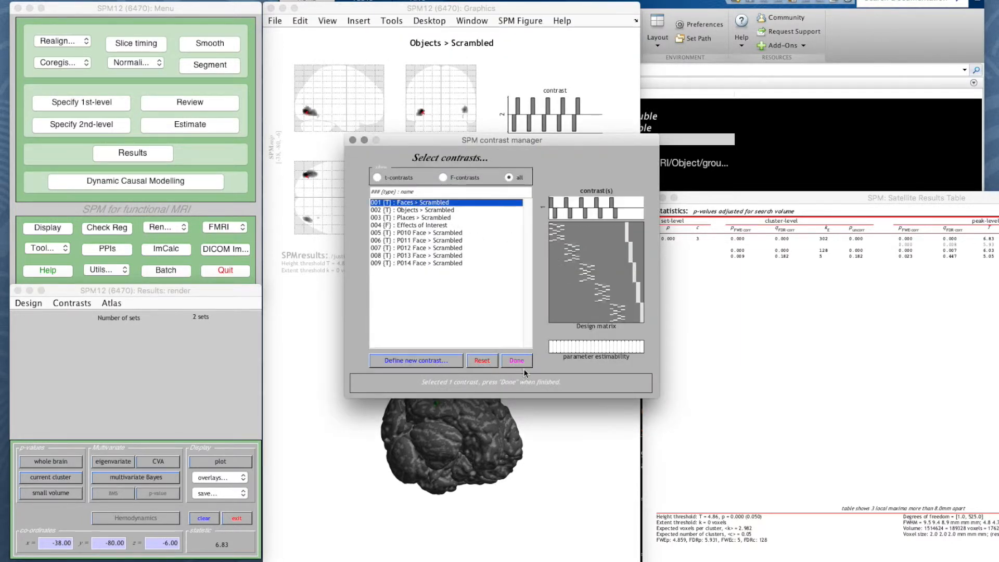
pyautogui.click(522, 363)
# - Threshold the Faces > Scrambled set with no masking, FWE correction at p 0.05 and an extent of 0 voxels
pyautogui.click(159, 333)
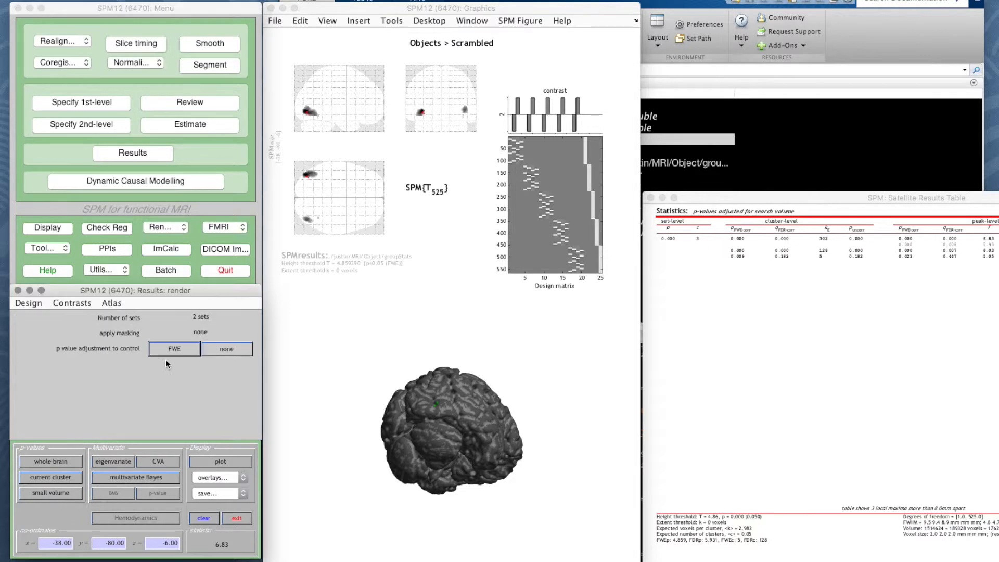
pyautogui.click(166, 356)
pyautogui.press('Return')
pyautogui.press('Return')
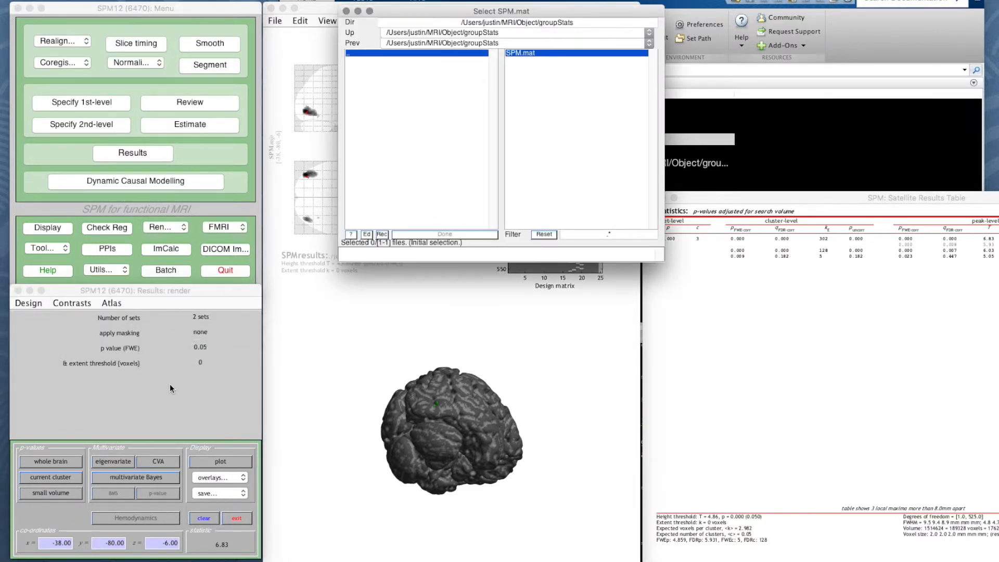
# - Choose the Objects > Scrambled contrast from the groupStats SPM.mat for the second set
pyautogui.click(529, 53)
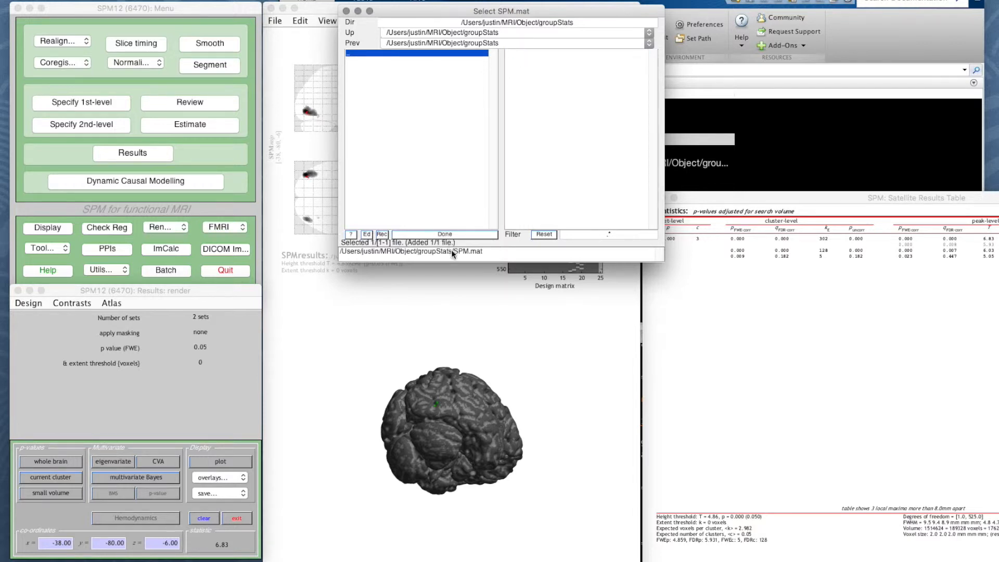
pyautogui.click(459, 235)
pyautogui.click(411, 210)
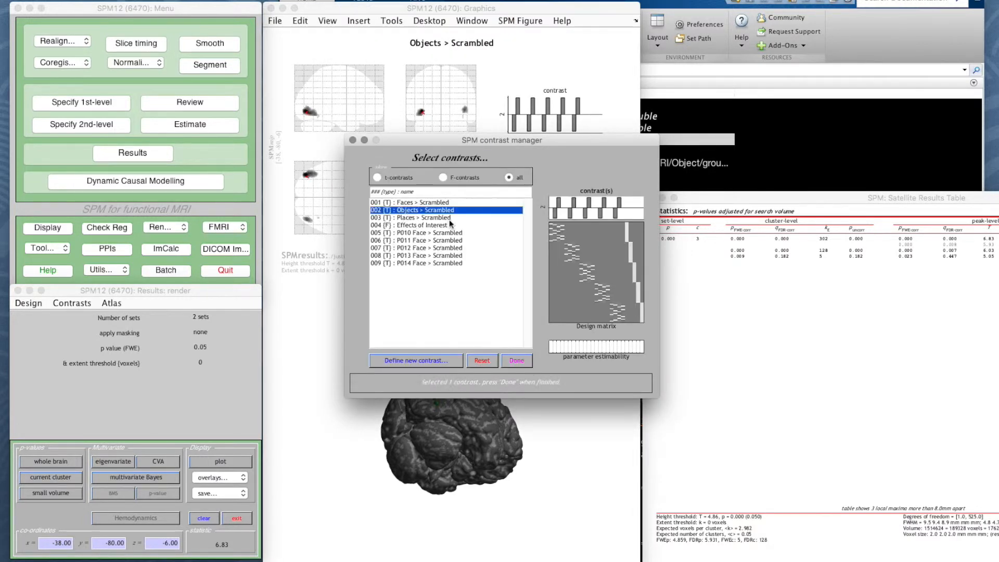
pyautogui.click(517, 360)
# - Threshold the Objects > Scrambled set with no masking and FWE correction at p 0.05, accepting the default extent threshold
pyautogui.click(163, 379)
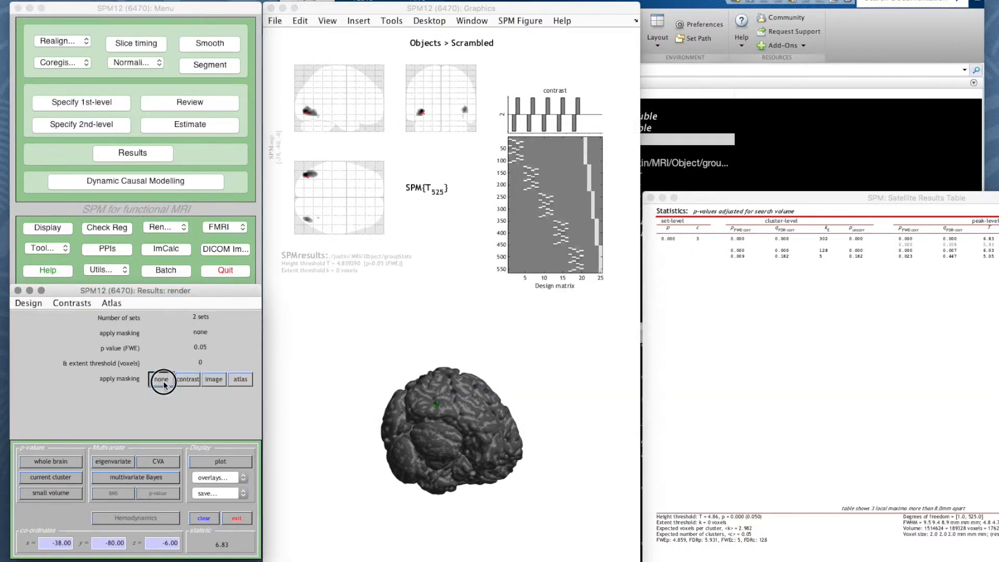
pyautogui.click(174, 396)
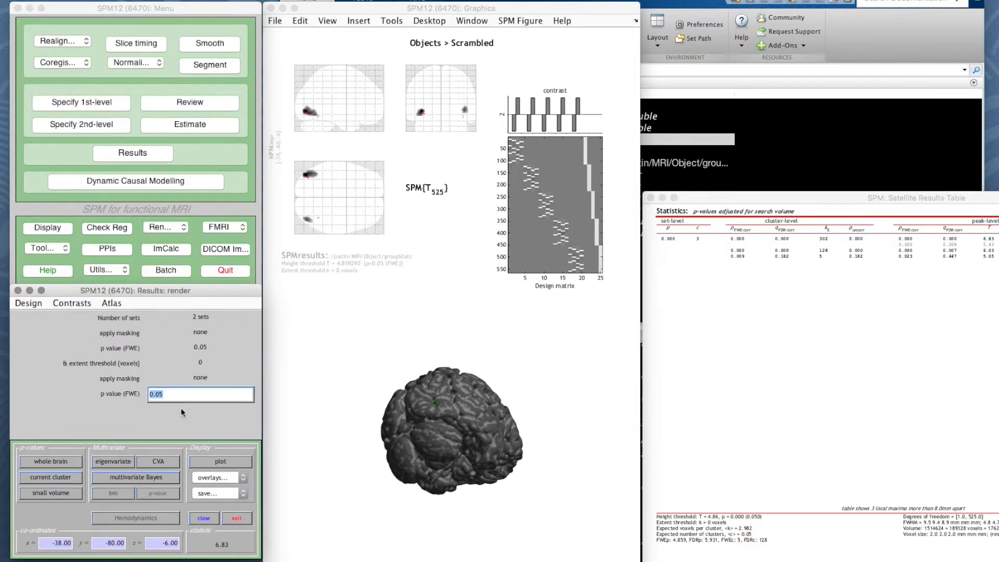
pyautogui.press('Return')
pyautogui.press('Return')
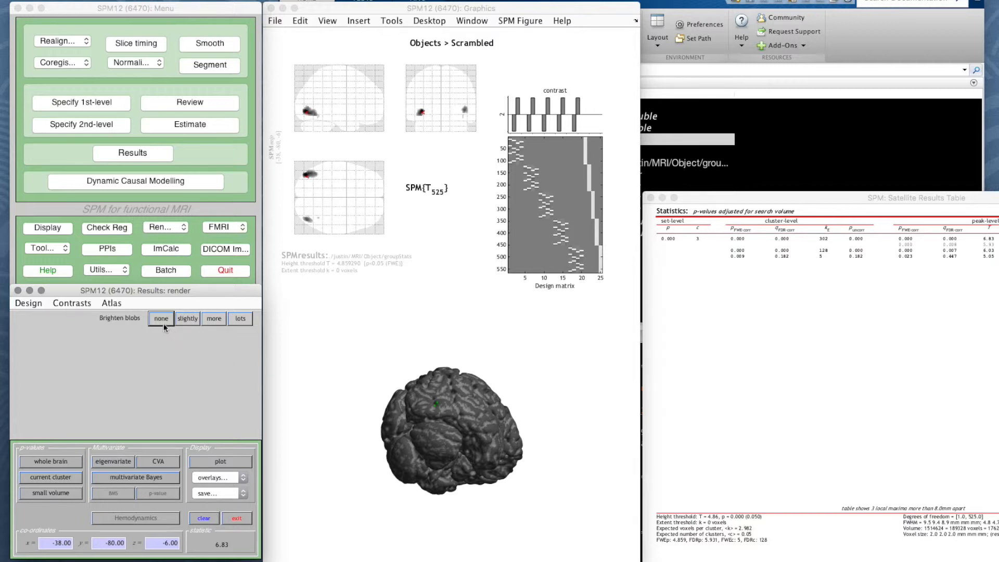
# - Render both sets on the brain with the blobs brightened lots and RGB colours
pyautogui.click(247, 319)
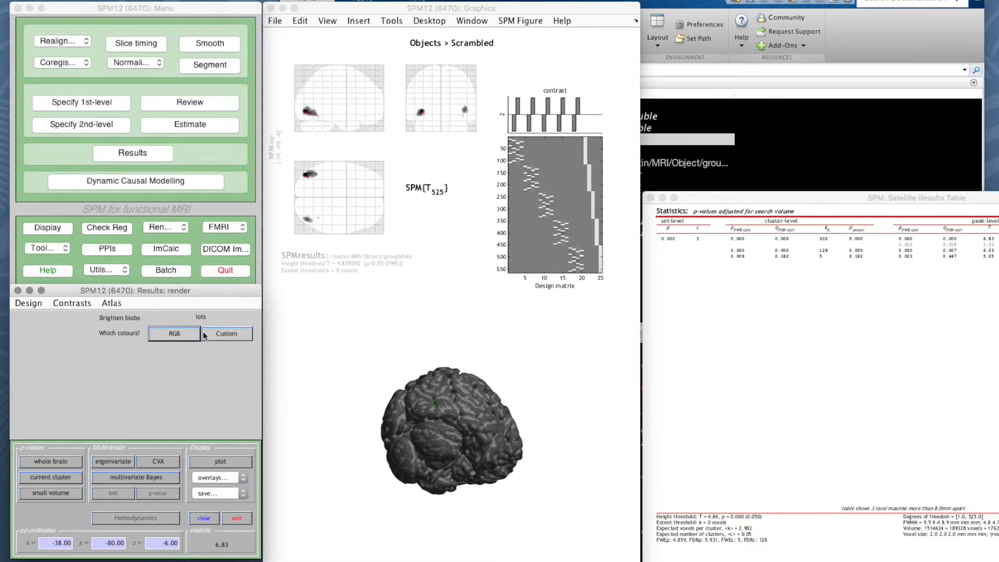
pyautogui.click(170, 339)
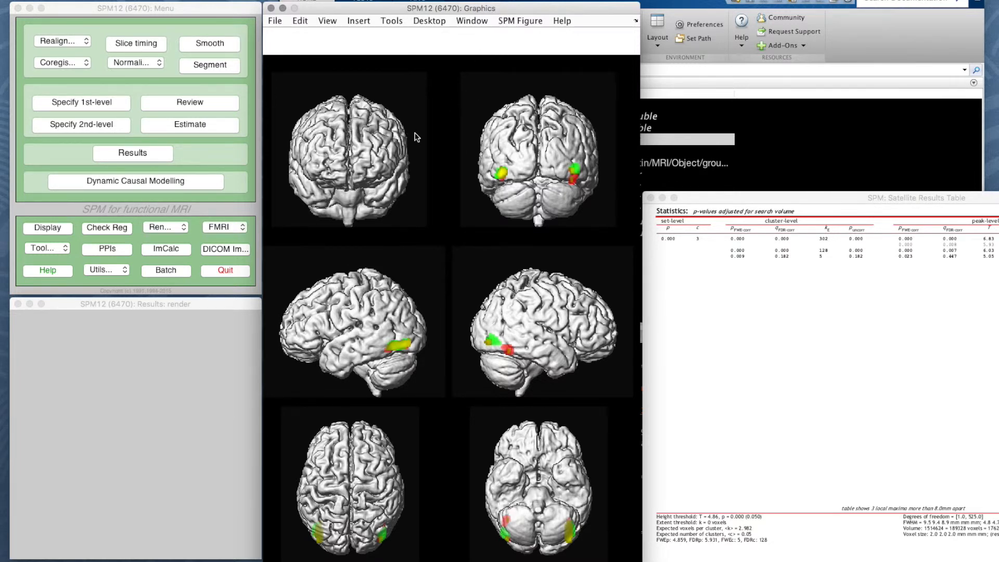
pyautogui.click(516, 20)
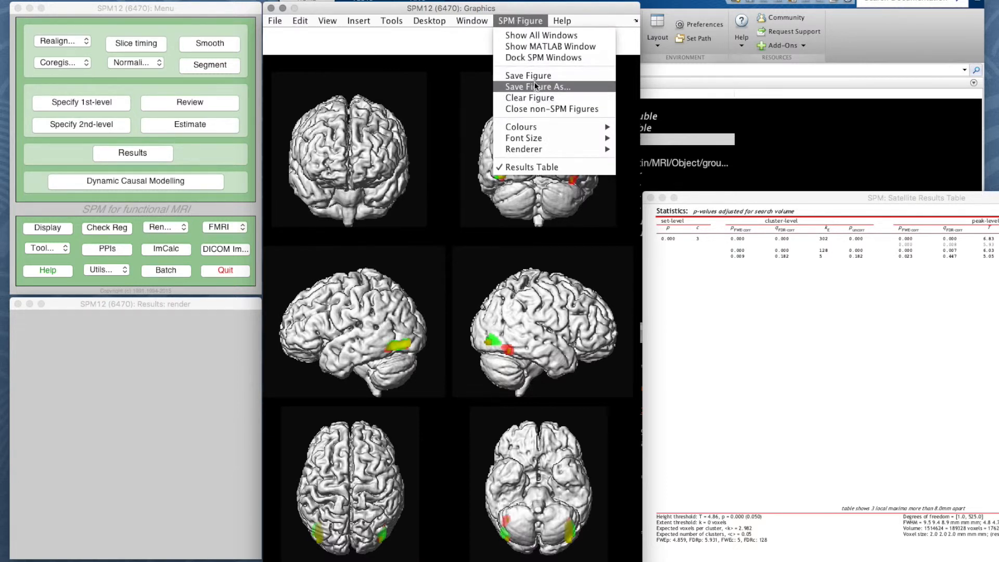
pyautogui.click(565, 8)
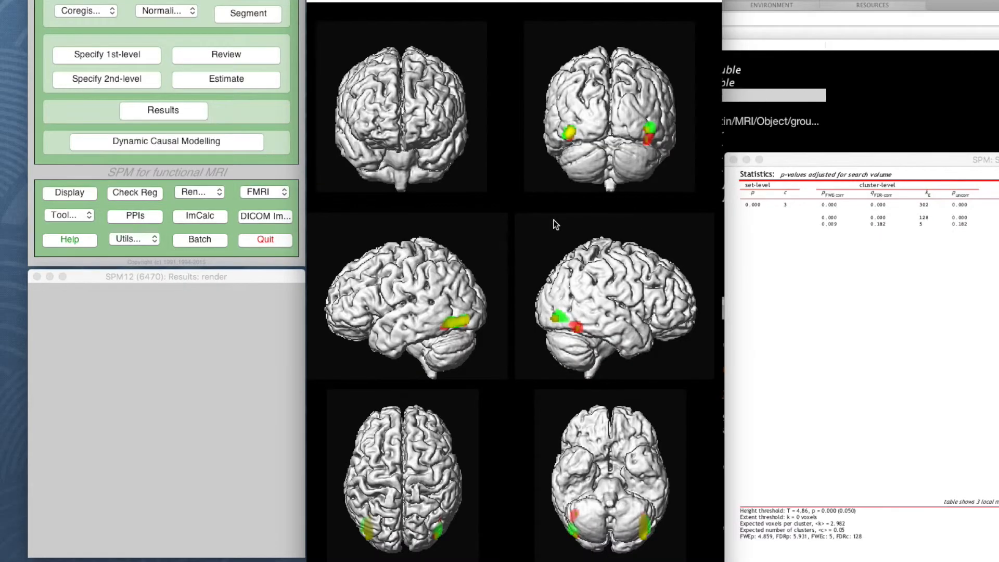
# - Switch to Grab and capture a screen selection around the right-hemisphere side view of the rendered brain
pyautogui.press('super+space')
pyautogui.write('grab')
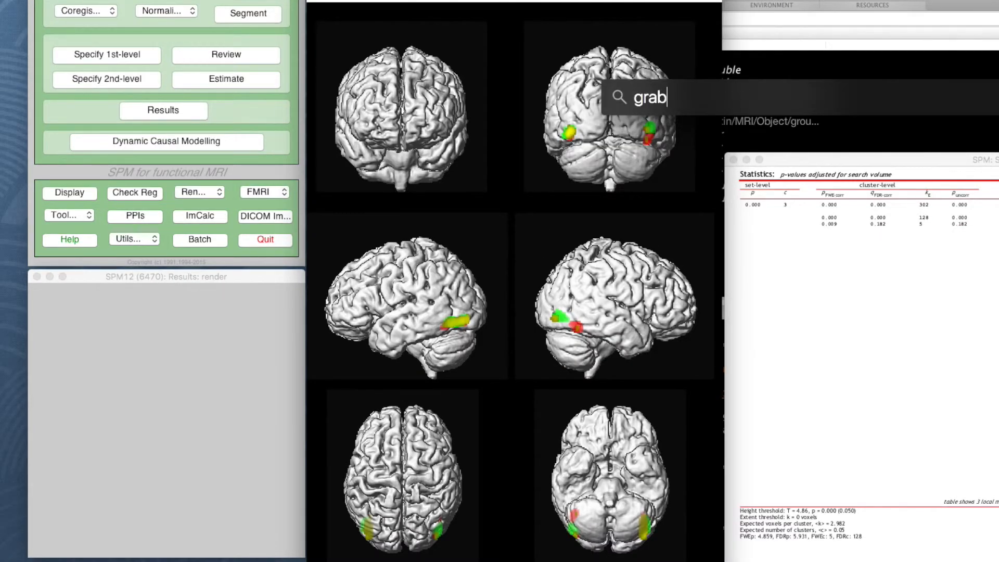
pyautogui.press('Return')
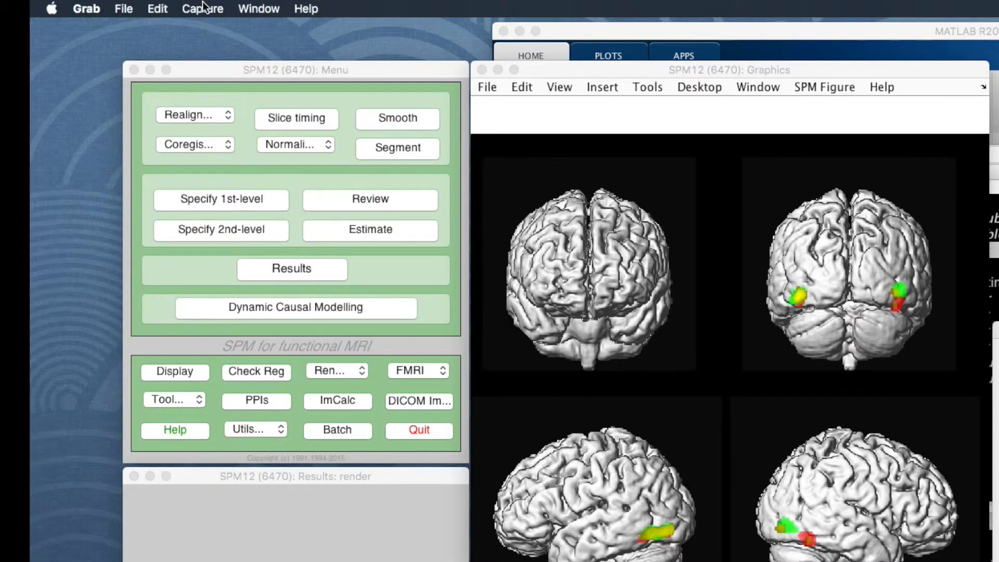
pyautogui.click(203, 7)
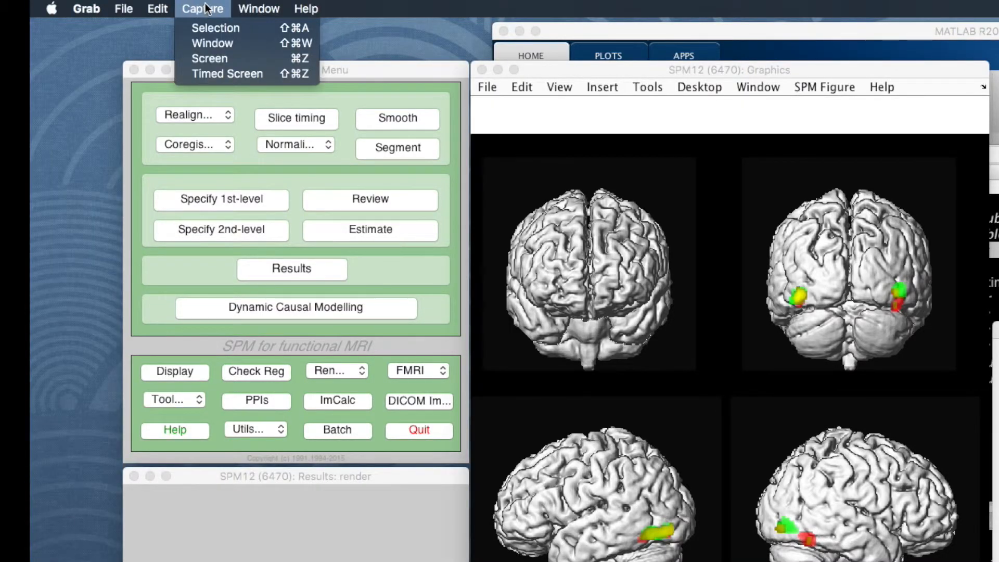
pyautogui.click(217, 26)
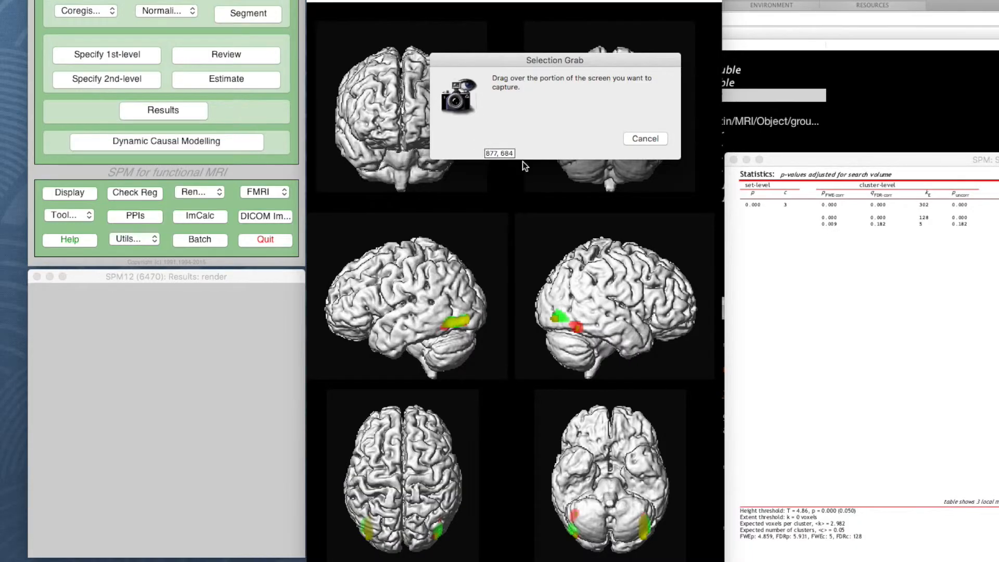
pyautogui.moveTo(740, 417); pyautogui.dragTo(766, 445)
pyautogui.moveTo(545, 254); pyautogui.dragTo(707, 390)
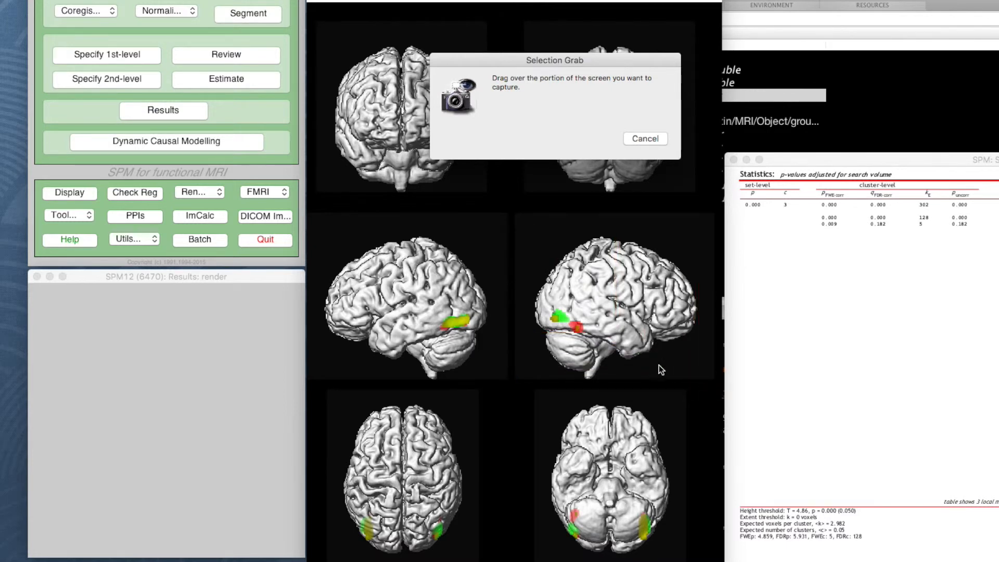
# - Move the captured brain image clear of the rendered views, onto the empty area of the statistics results table
pyautogui.moveTo(179, 249); pyautogui.dragTo(228, 312)
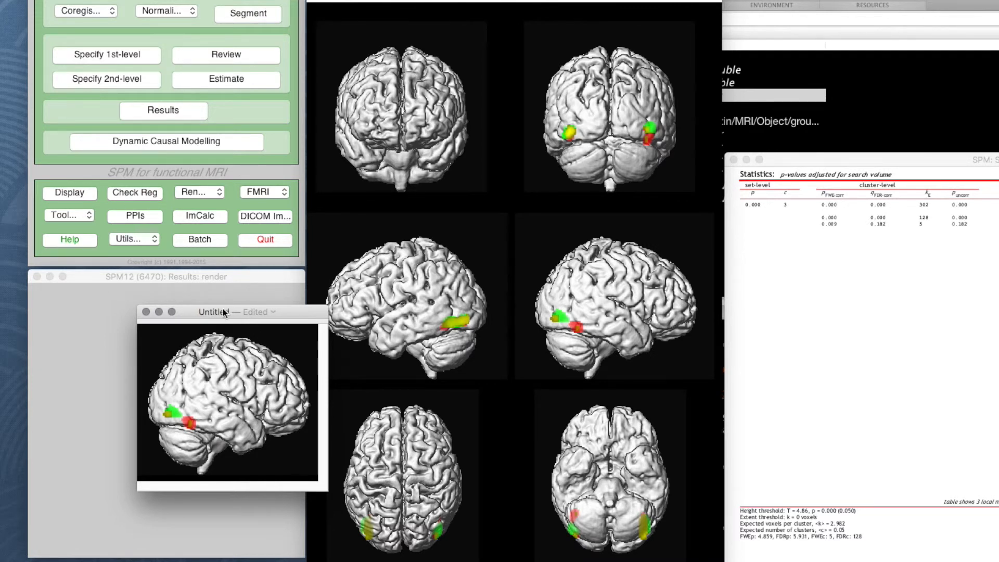
pyautogui.moveTo(234, 312); pyautogui.dragTo(335, 252)
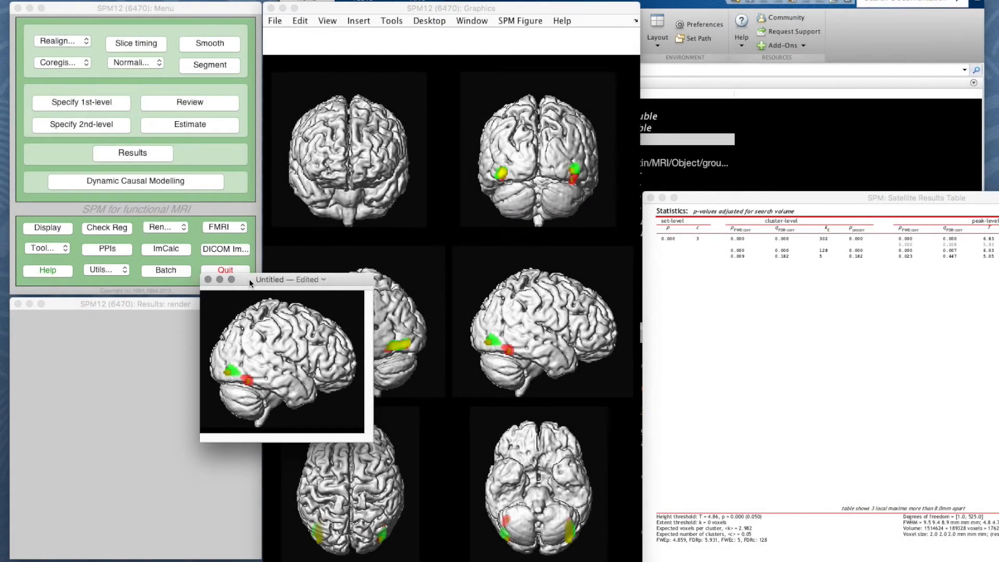
pyautogui.moveTo(251, 283); pyautogui.dragTo(724, 326)
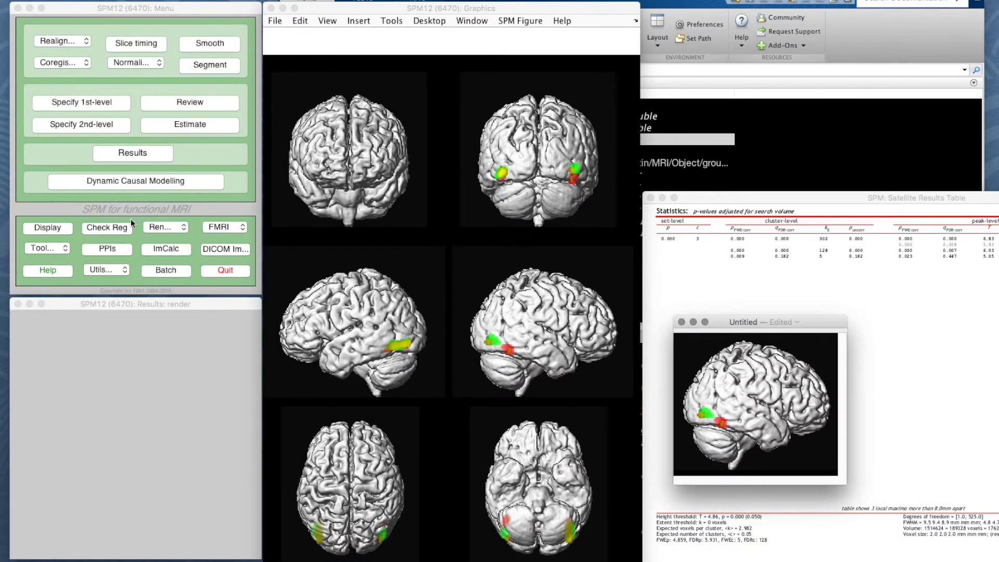
# - Open the list of rendering functions in the SPM main window
pyautogui.click(182, 227)
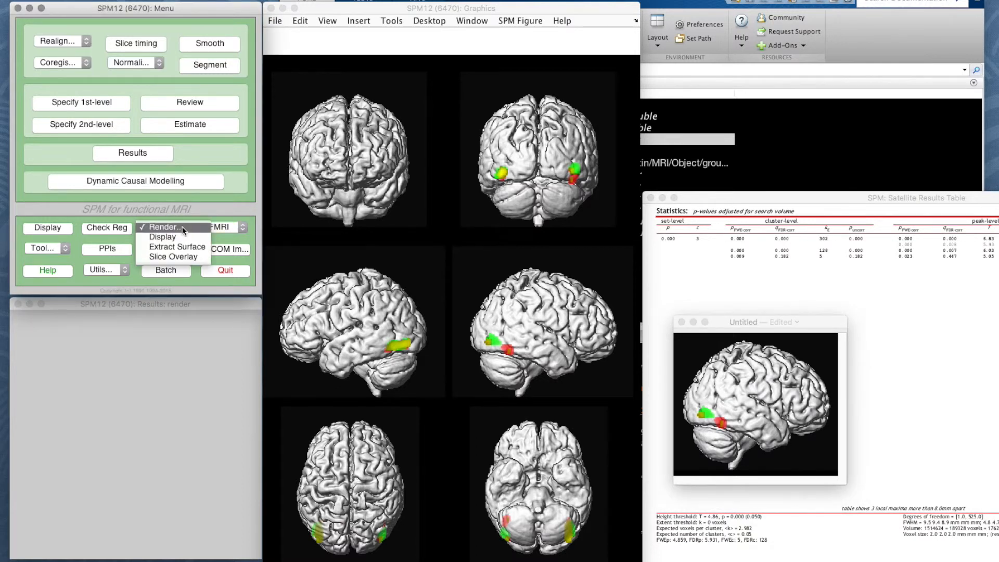